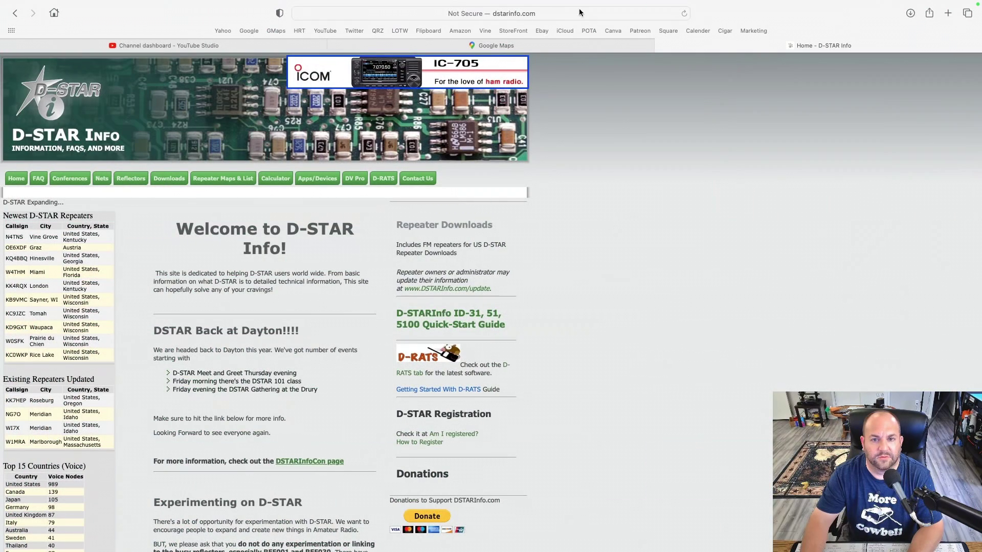
left_click(494, 14)
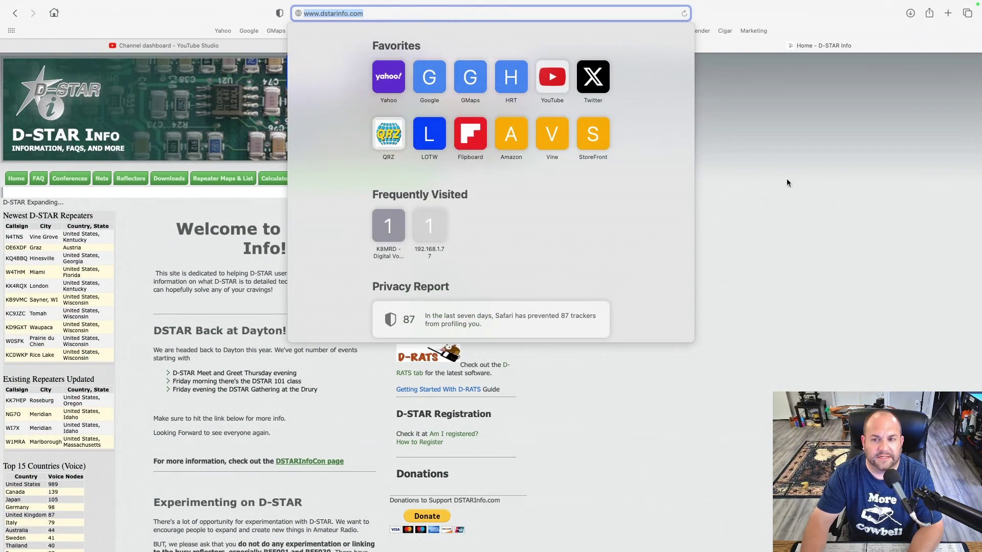
key("Return")
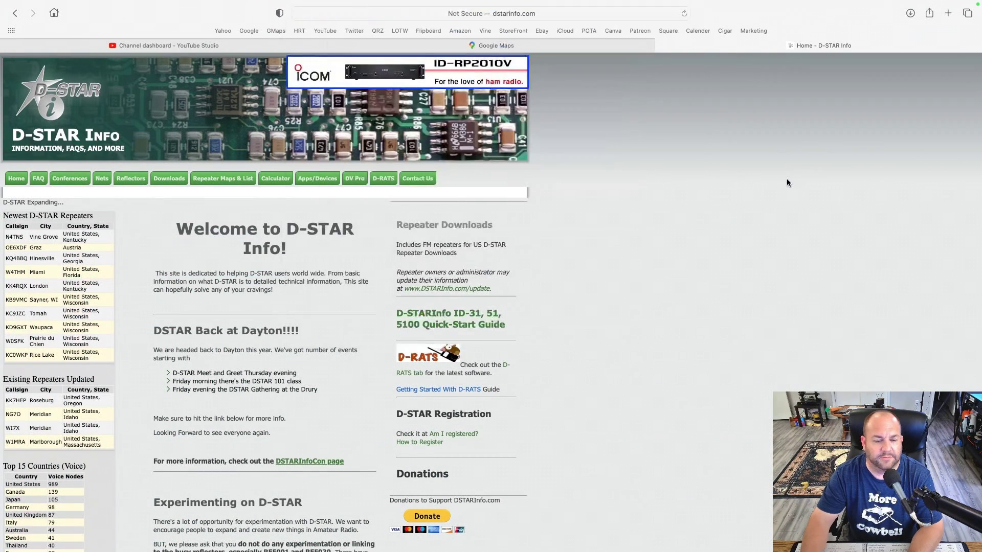
mouse_move(171, 180)
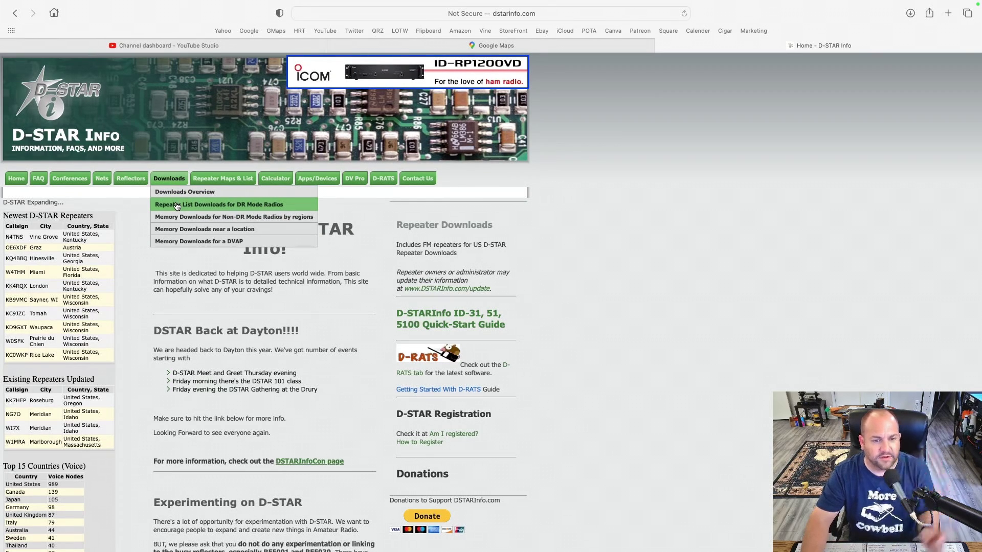
left_click(177, 205)
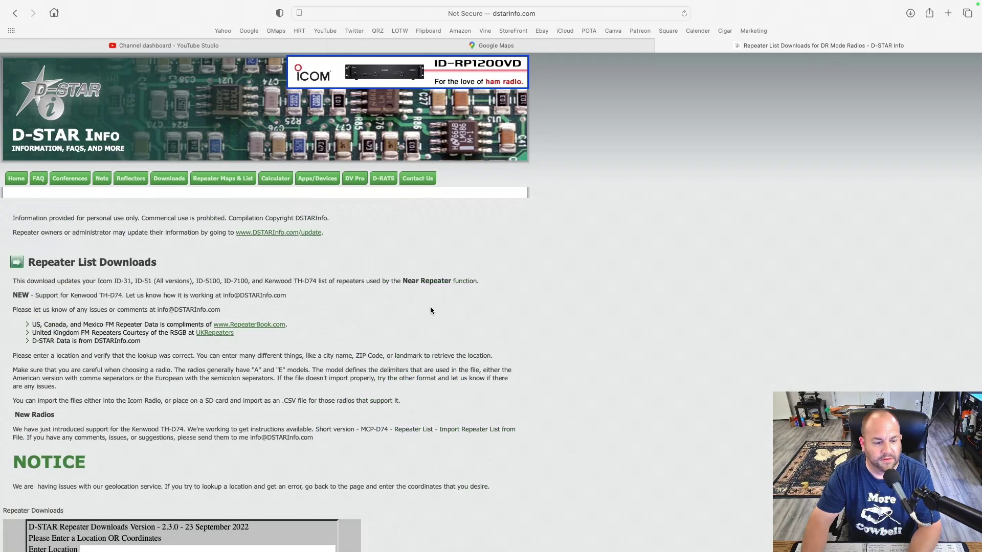
Look up the repeater download location using latitude 30.4241 and longitude -95.3337.
scroll(430, 307, "down", 5)
scroll(430, 310, "down", 3)
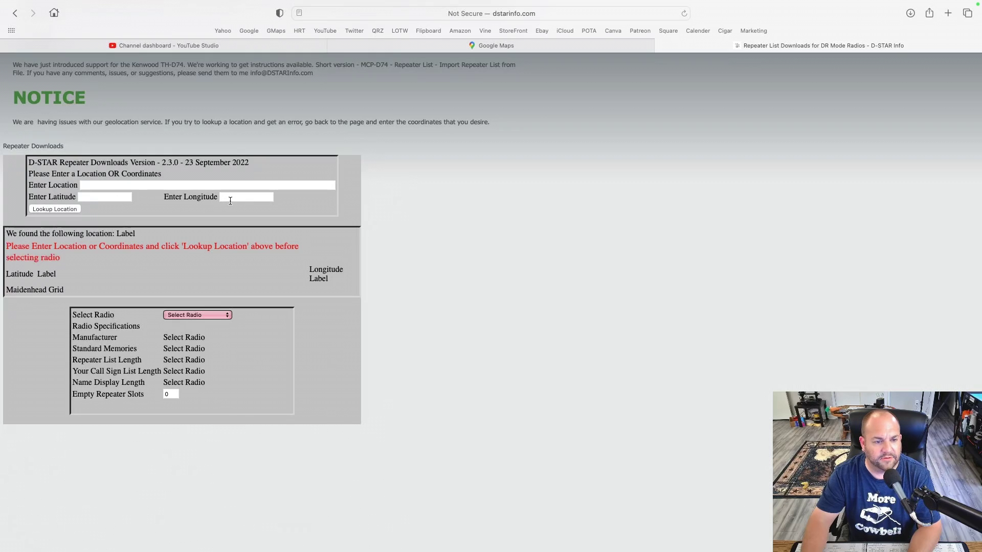
left_click(112, 199)
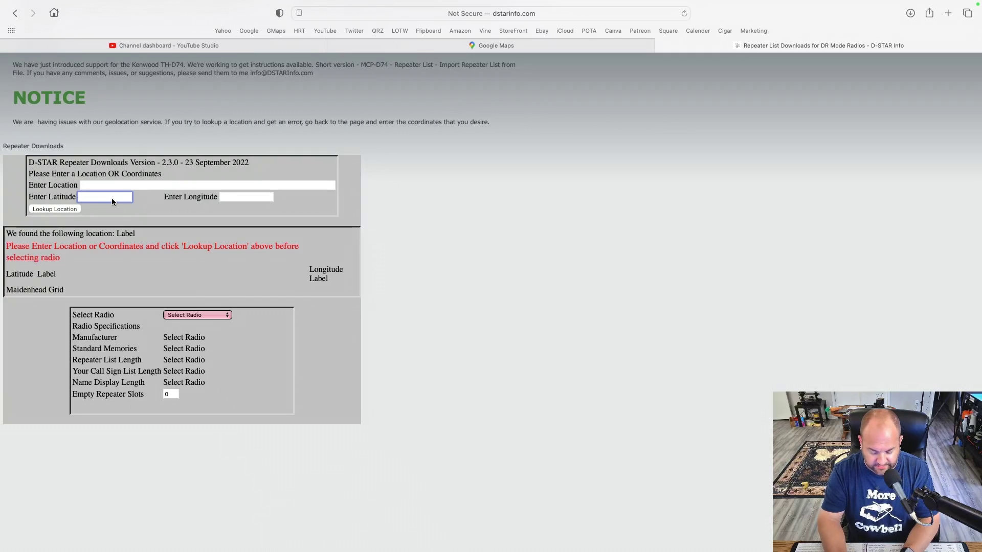
type("30")
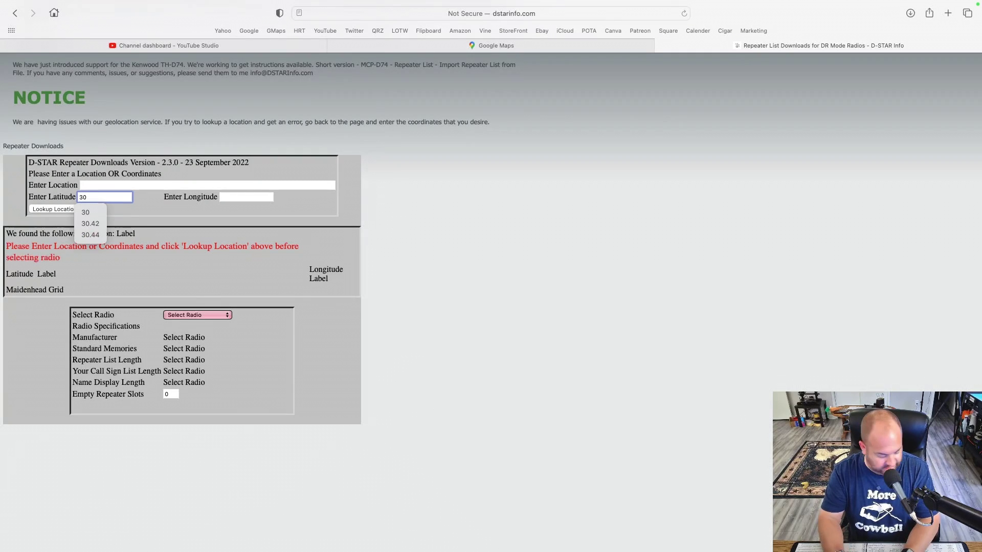
type(".42")
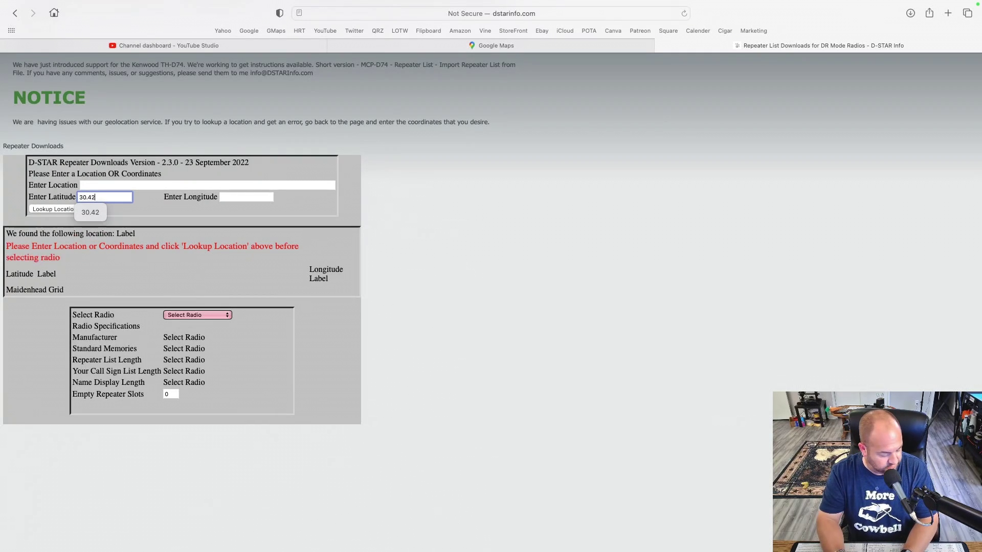
type("41")
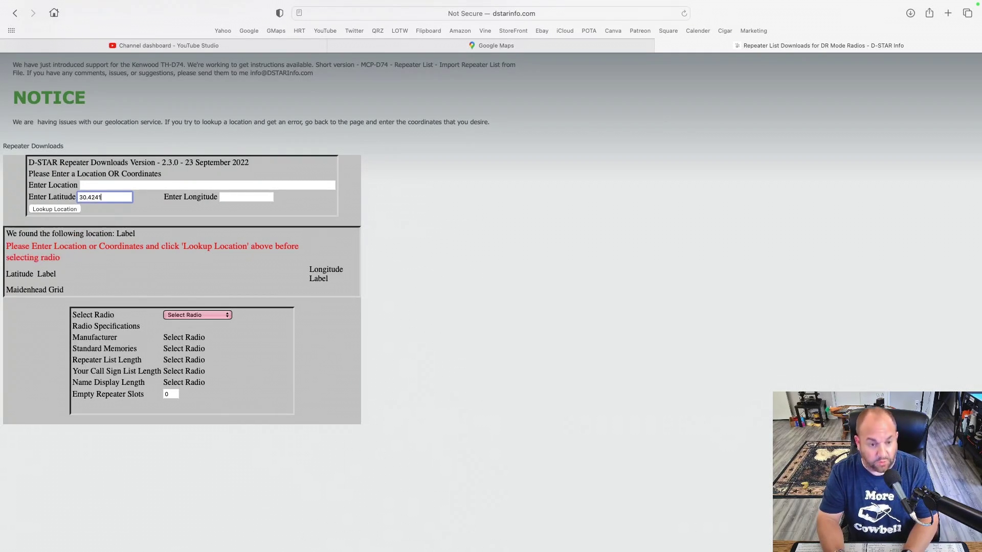
left_click(242, 197)
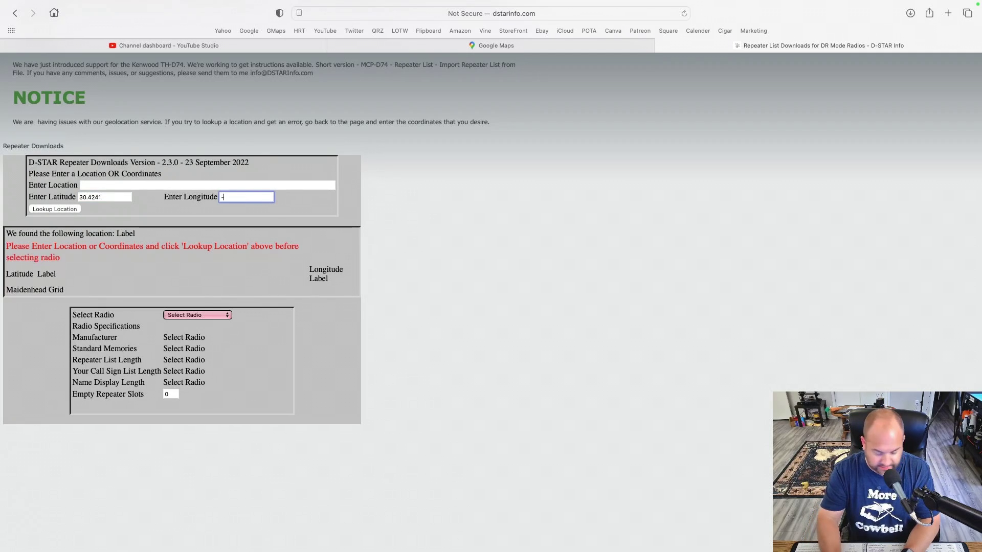
type("-95")
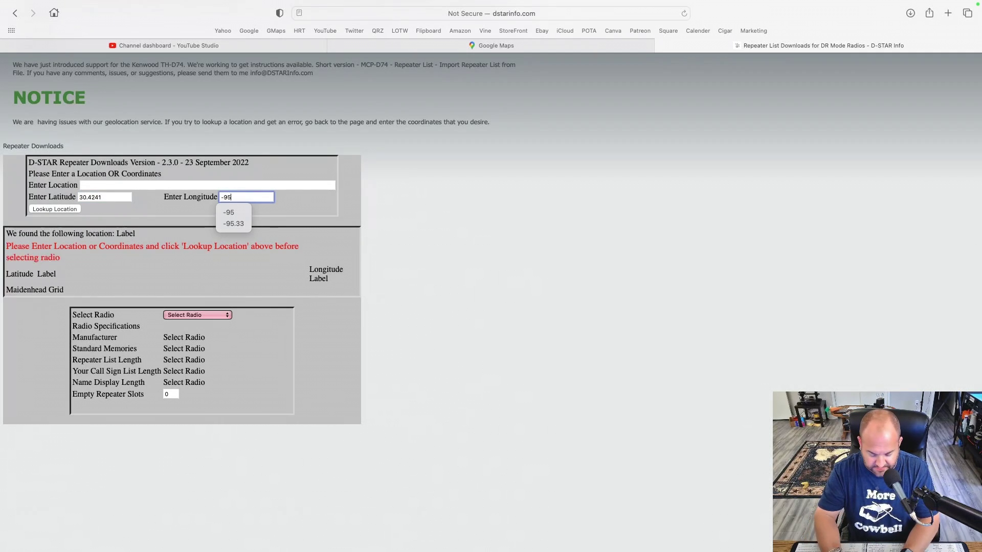
type(".333")
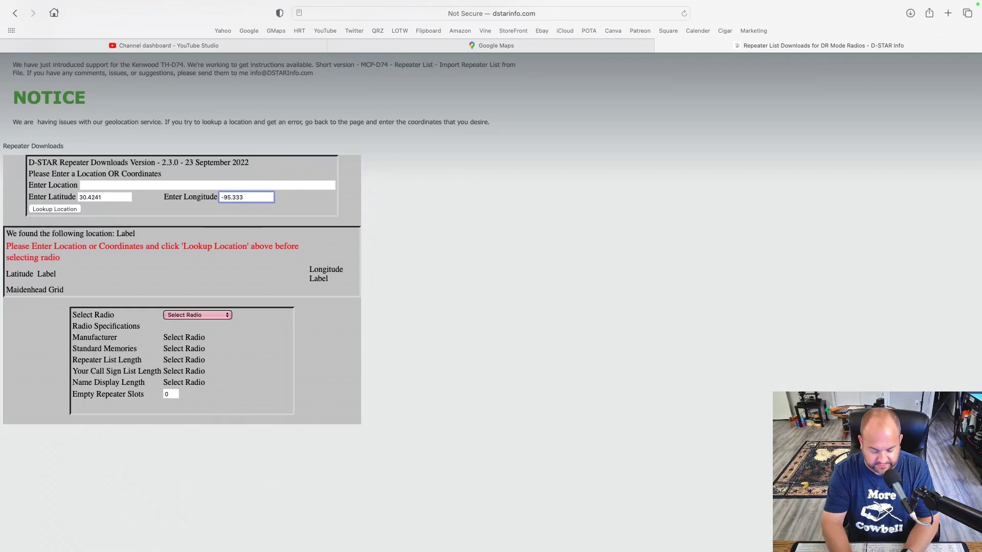
type("7")
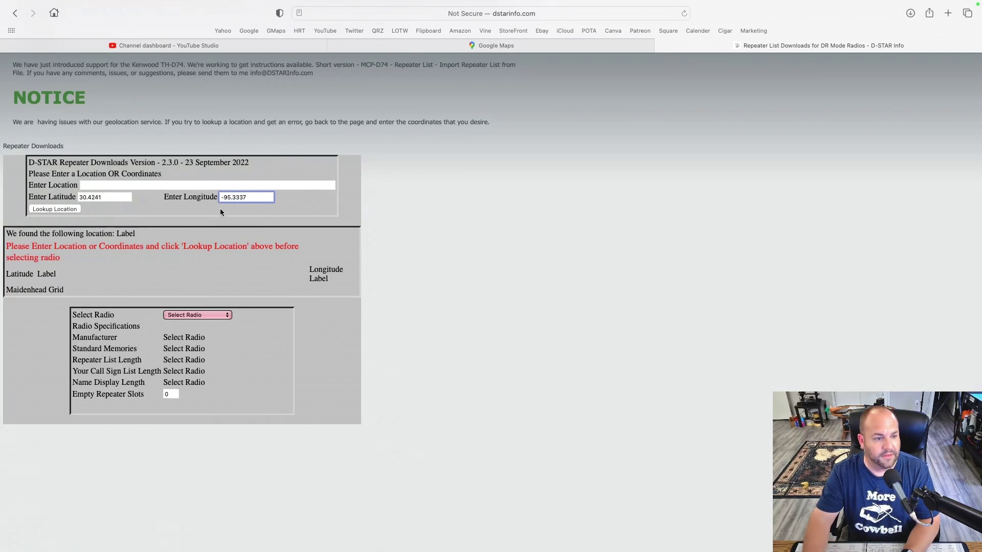
left_click(51, 208)
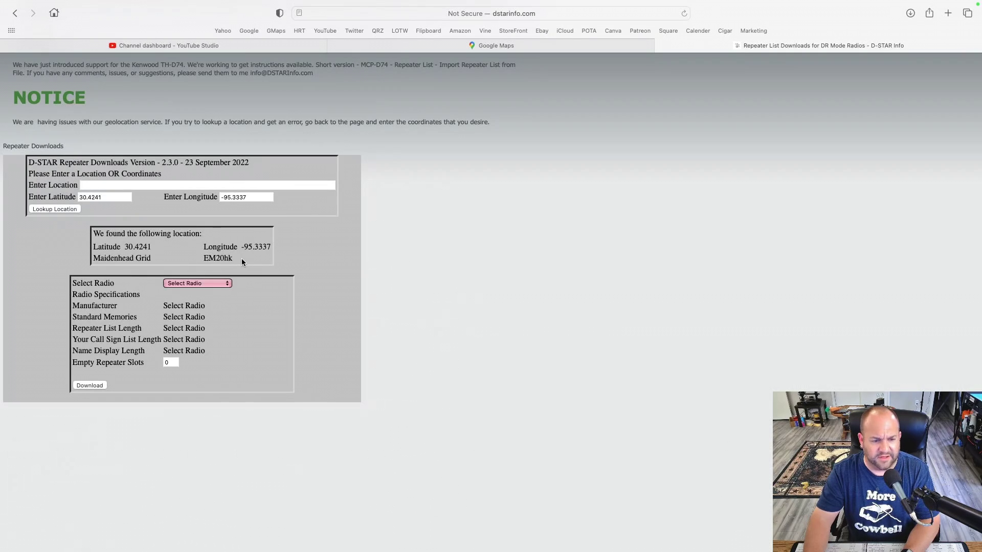
Choose the ID-50A as the radio for the repeater download.
left_click(226, 283)
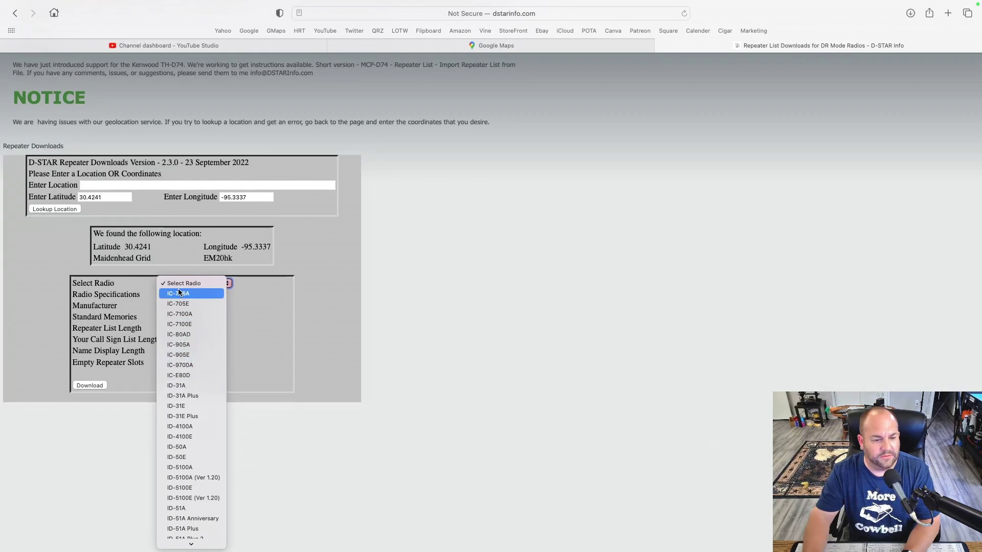
scroll(187, 462, "down", 1)
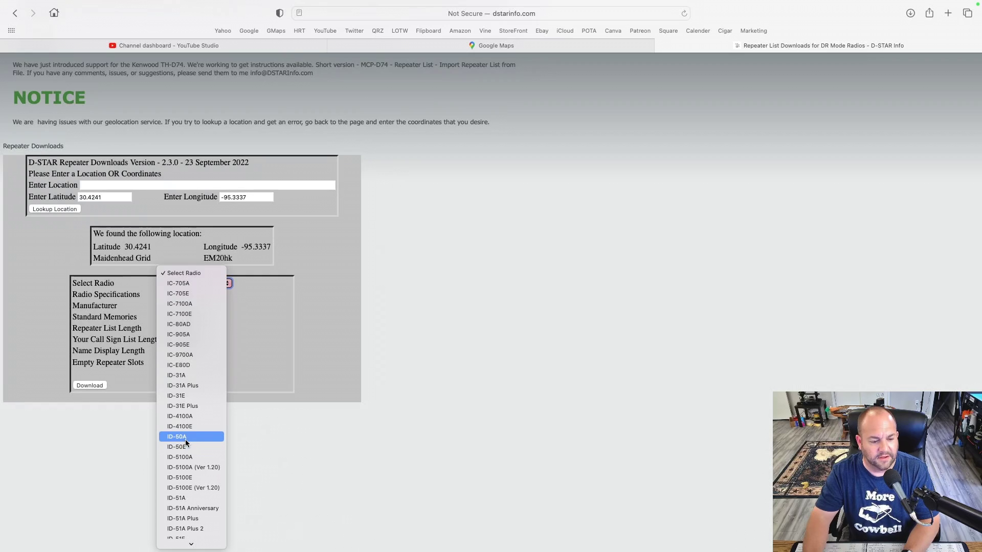
left_click(190, 438)
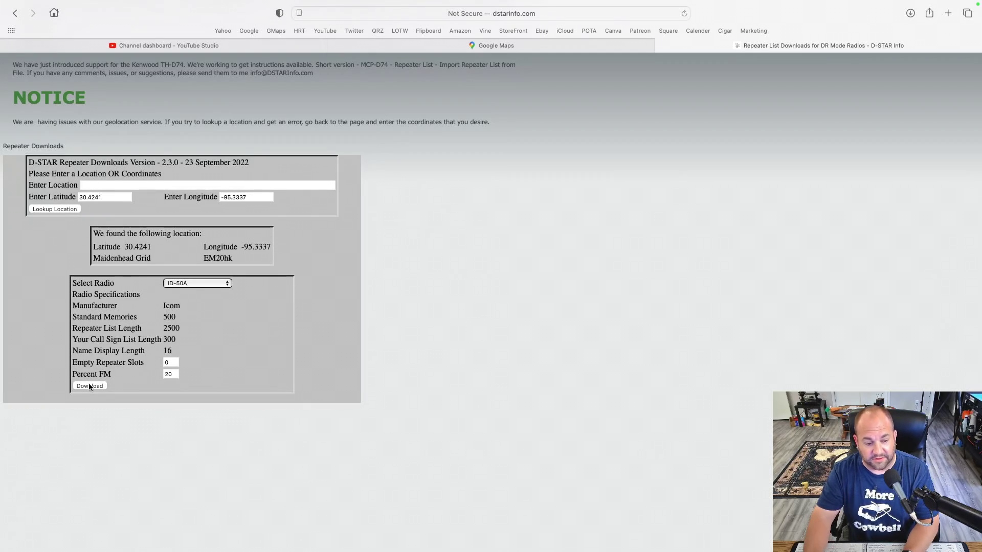
Set Percent FM to 100 and download the FM repeater list.
double_click(174, 375)
key("BackSpace")
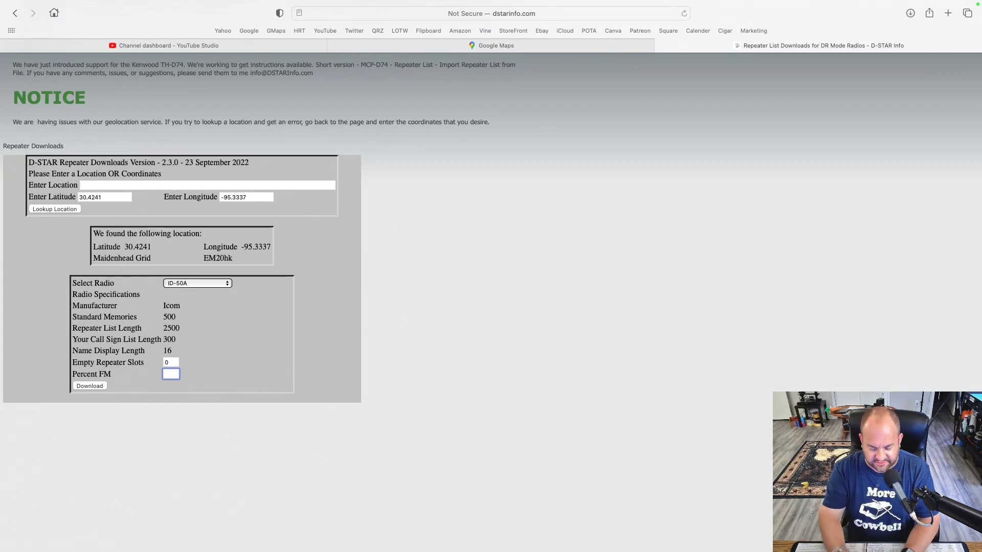
type("100")
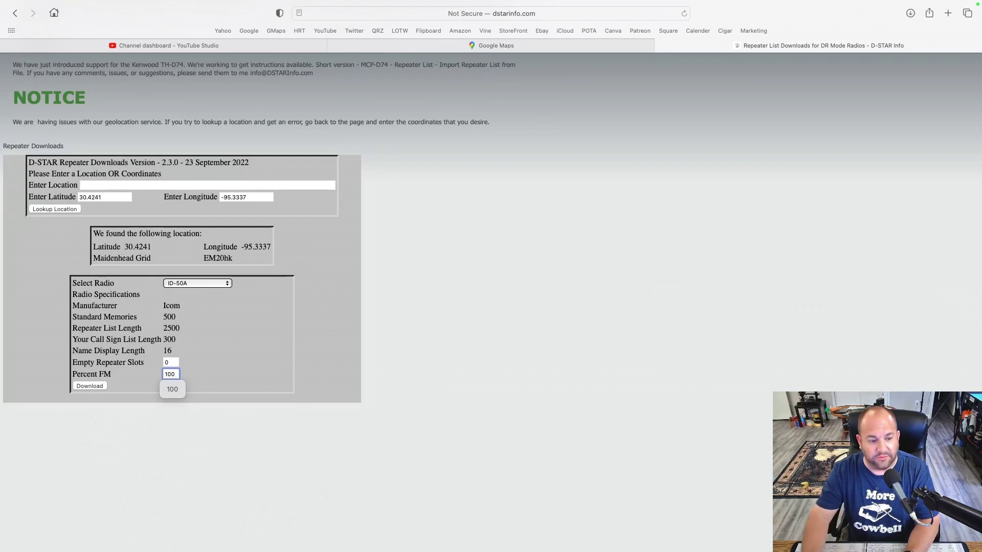
left_click(237, 419)
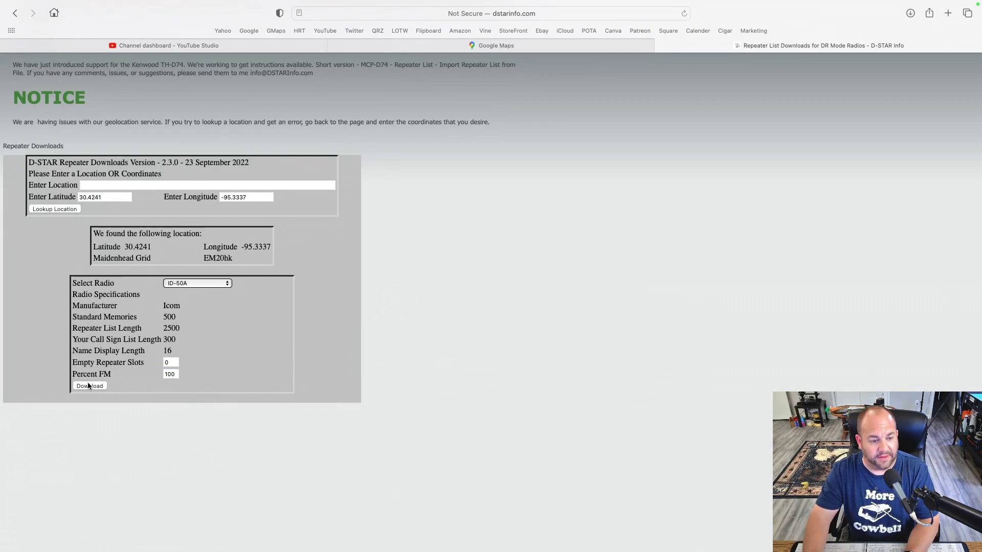
left_click(89, 386)
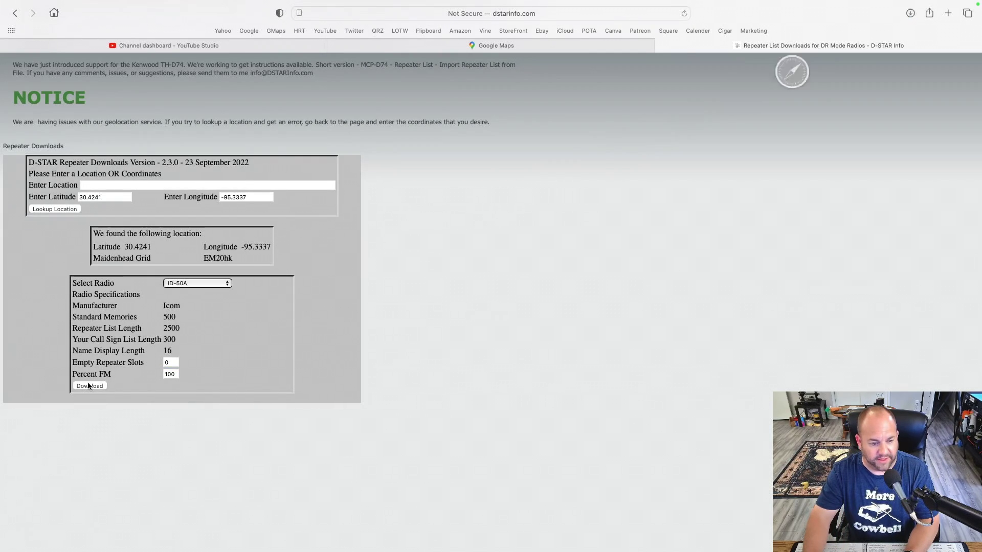
Set Percent FM to 0 and download the D-STAR-only repeater list.
left_click(175, 375)
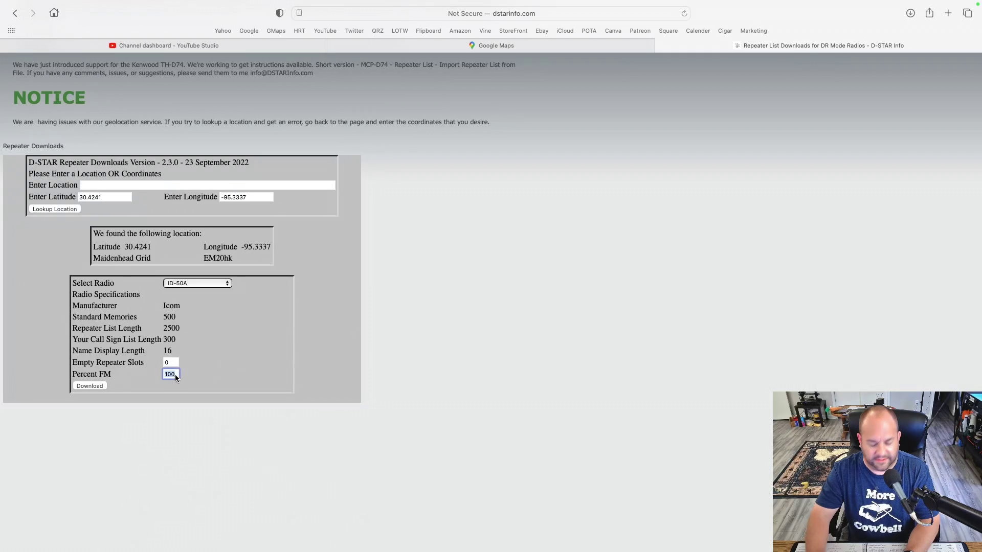
key("BackSpace")
key("BackSpace")
key("BackSpace")
type("0")
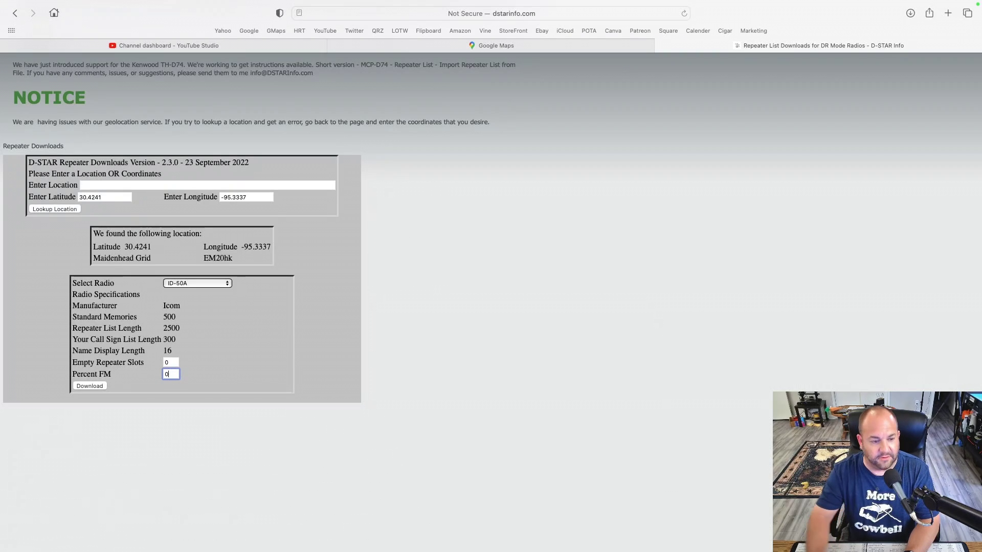
left_click(89, 386)
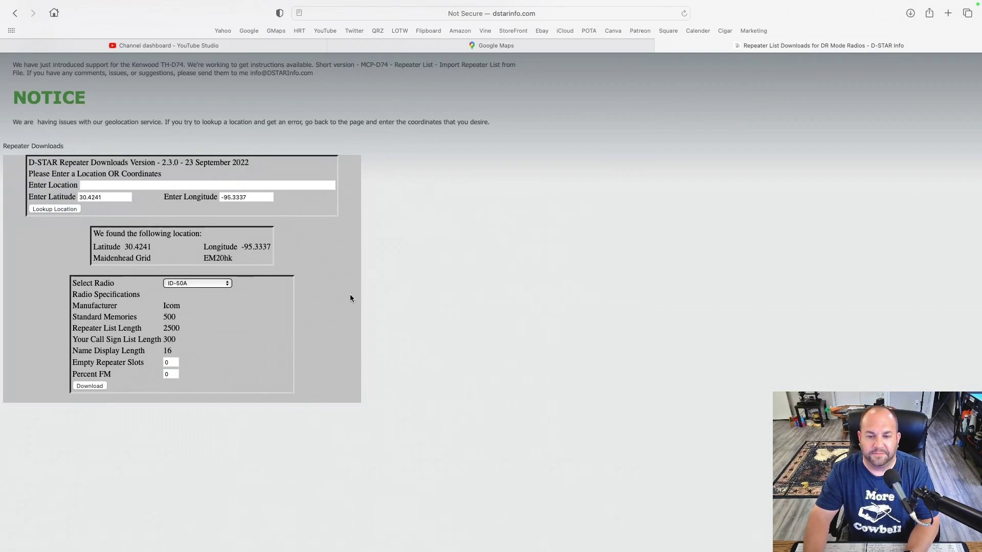
Switch to Finder and rename IRNAID50.csv in the Downloads folder to TexasFM.csv.
left_click(910, 14)
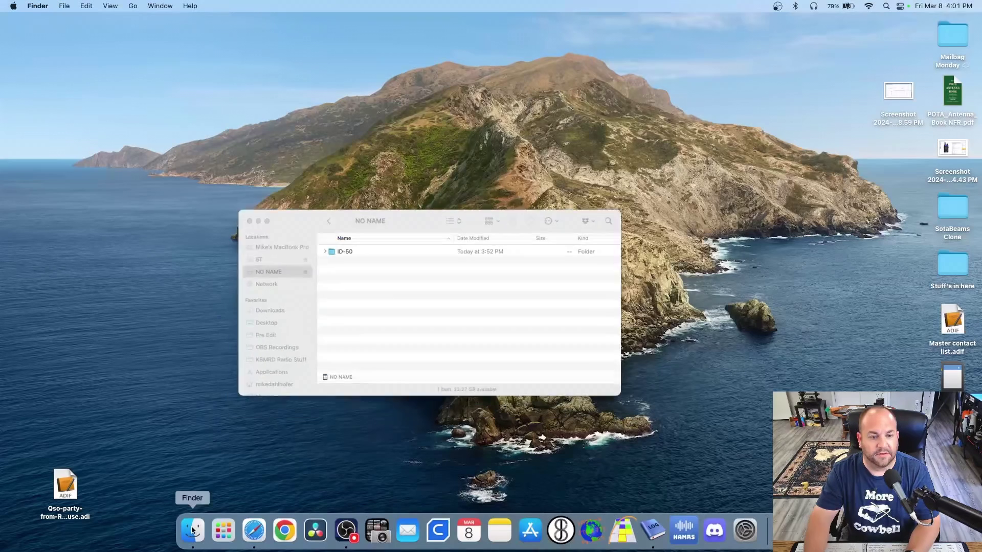
left_click(283, 269)
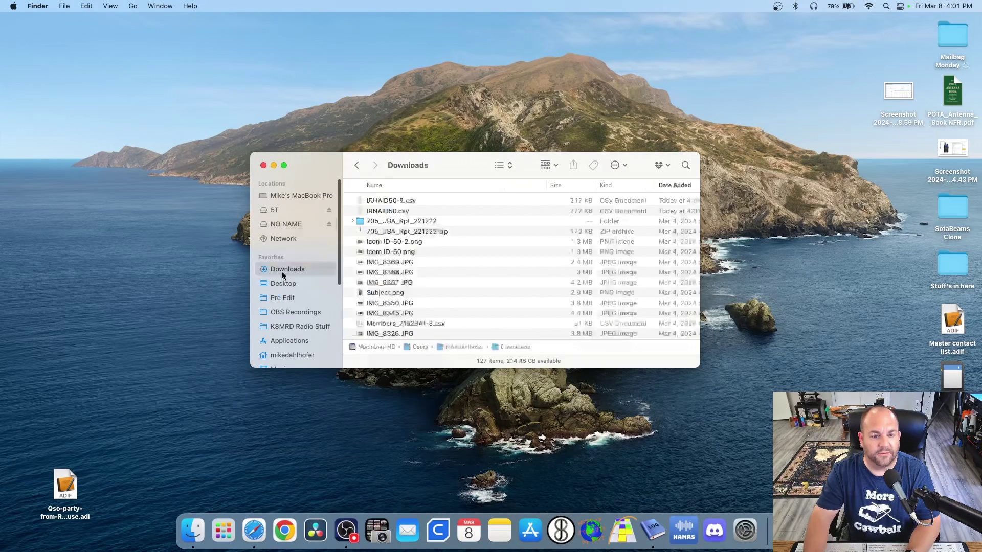
right_click(432, 212)
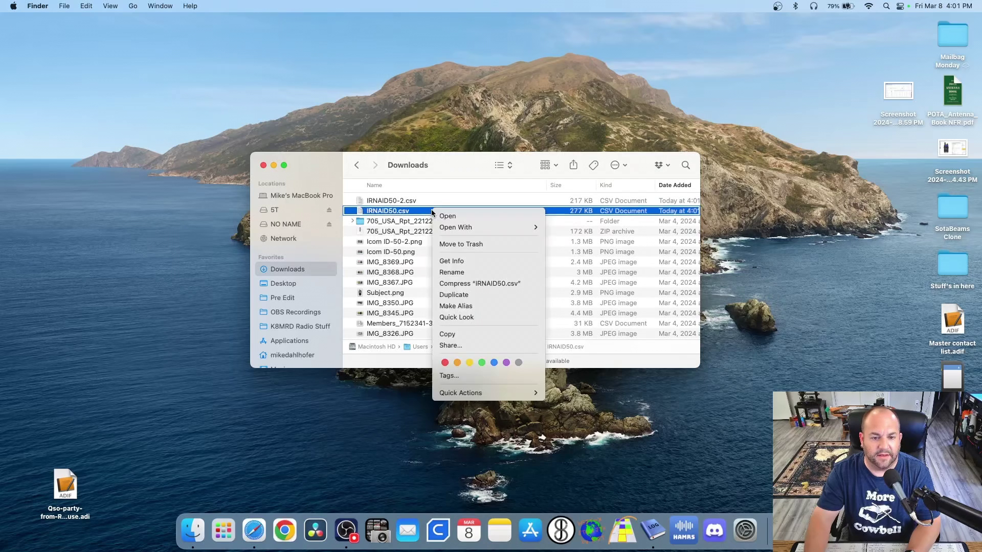
left_click(441, 269)
type("Texas")
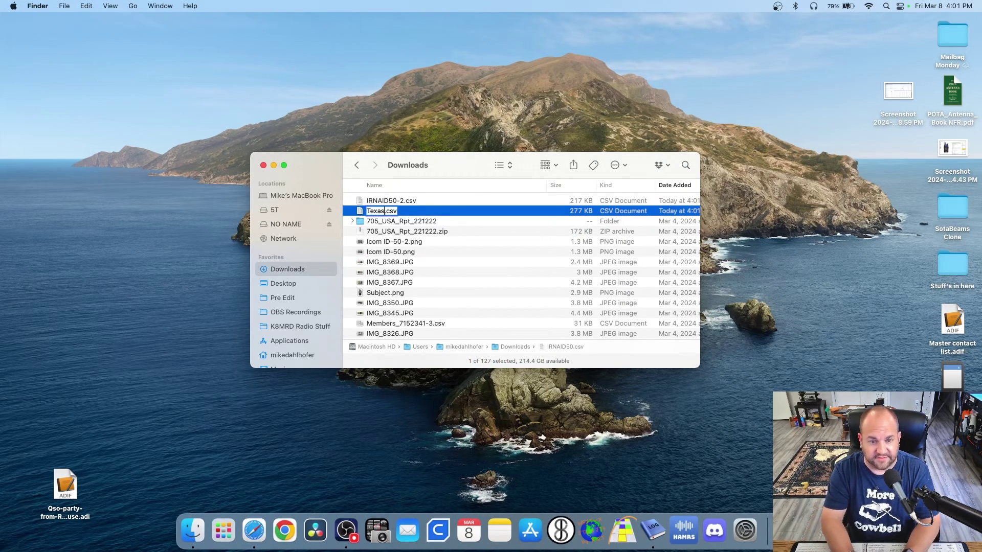
type("FM")
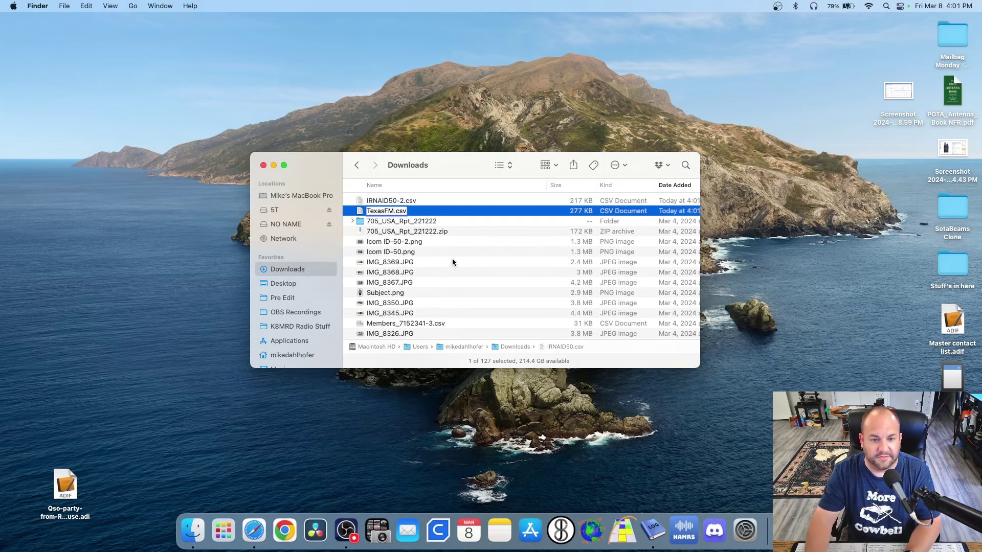
Rename the downloaded IRNAID50-2.csv file to TexasDV.csv.
left_click(393, 201)
right_click(394, 200)
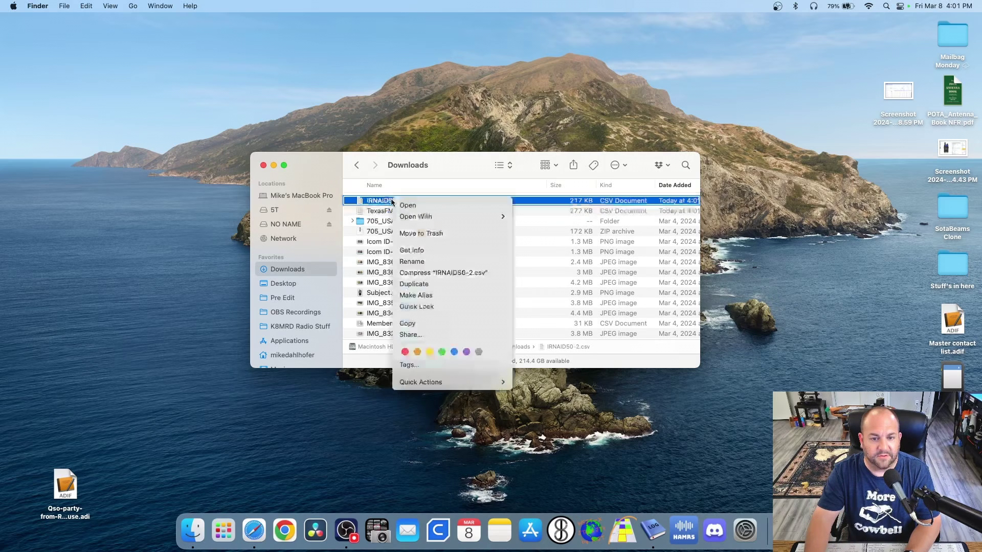
left_click(410, 261)
type("Texas")
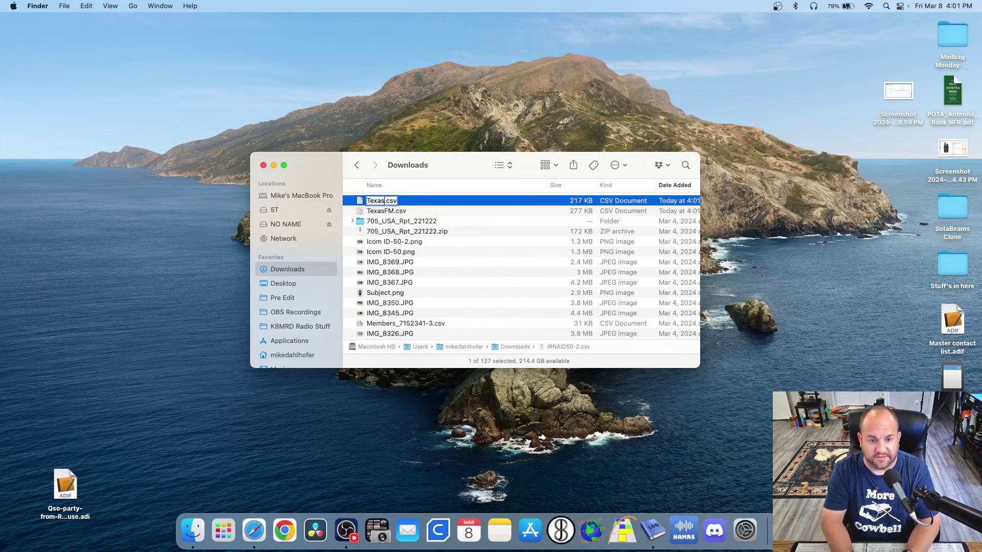
type("DC")
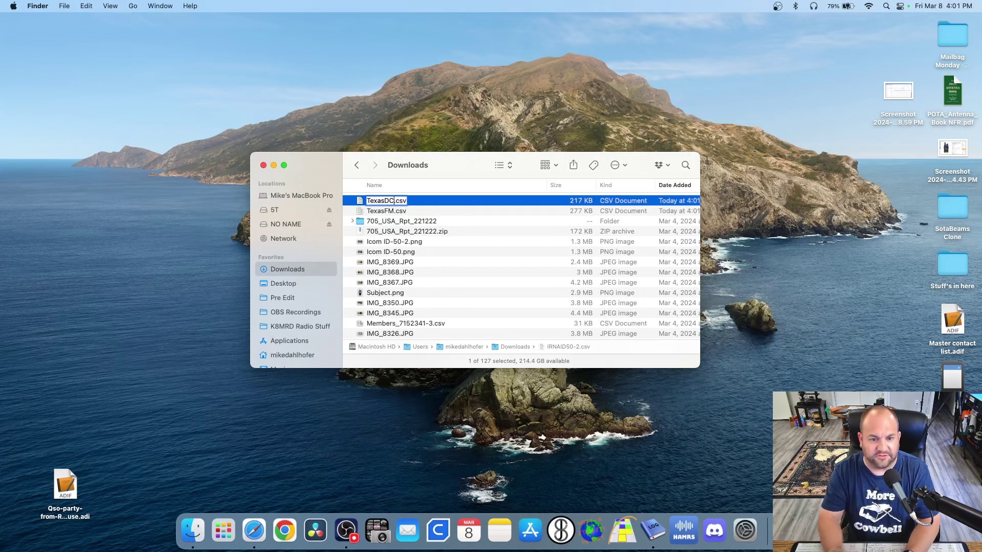
key("BackSpace")
type("V")
key("Return")
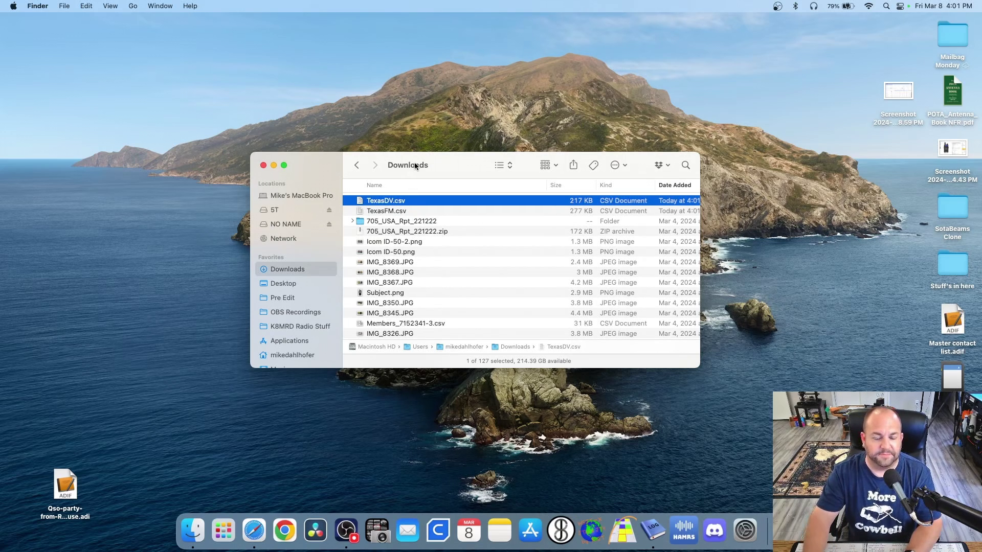
Copy TexasDV.csv and TexasFM.csv together from the Downloads folder.
left_click_drag(421, 163, 427, 158)
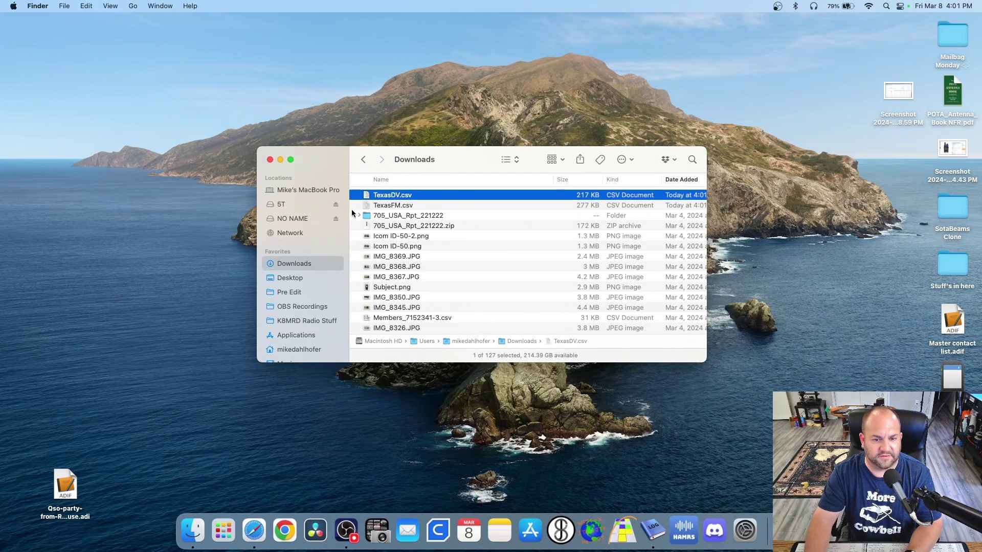
left_click(380, 205)
left_click(385, 197, "shift")
right_click(385, 198)
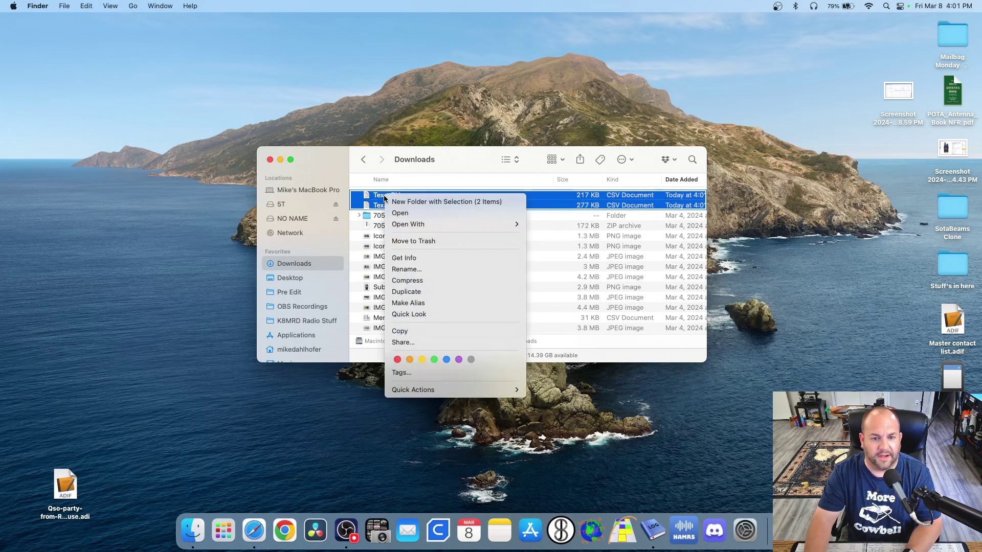
left_click(407, 332)
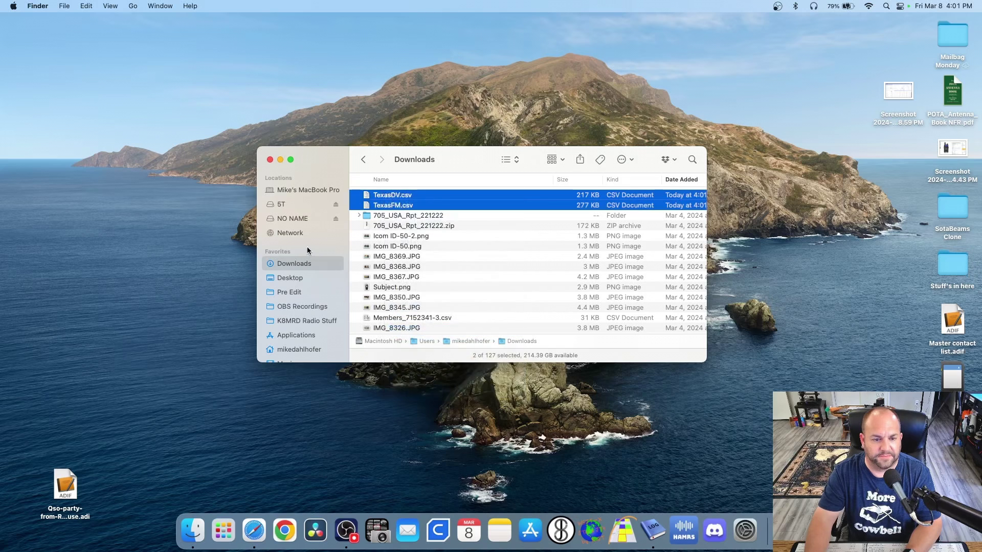
Paste the two copied CSV files into the ID-50/Csv/RptList folder on the NO NAME drive.
left_click(295, 219)
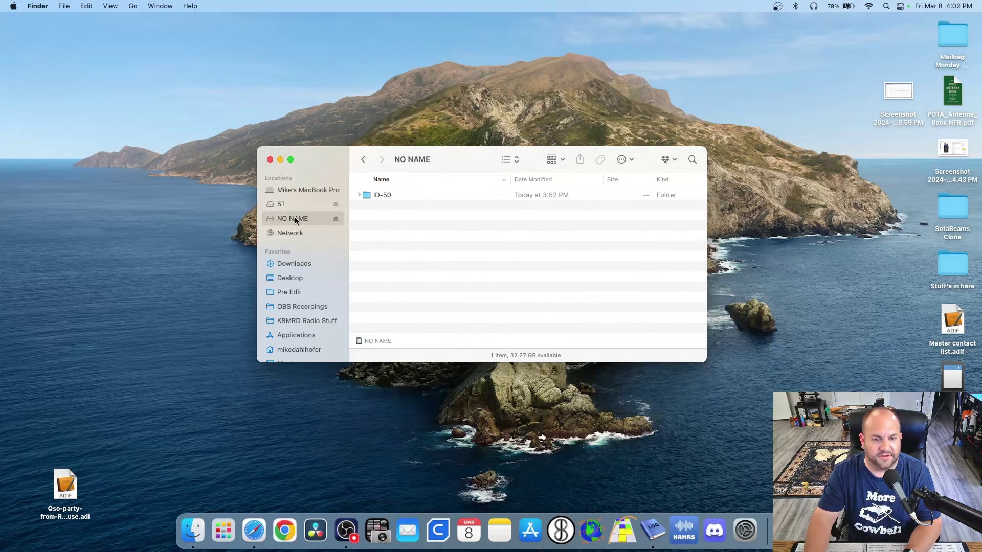
double_click(391, 194)
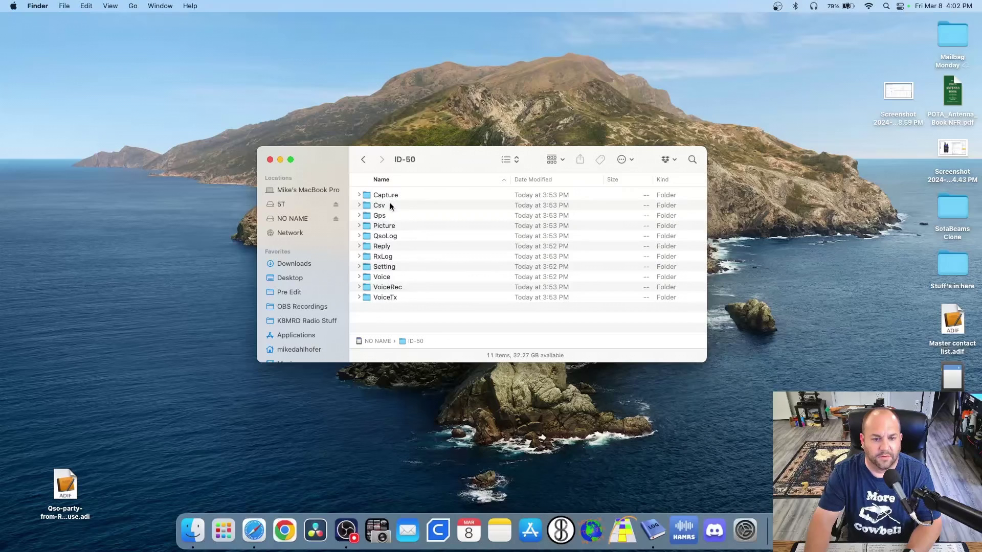
left_click(398, 205)
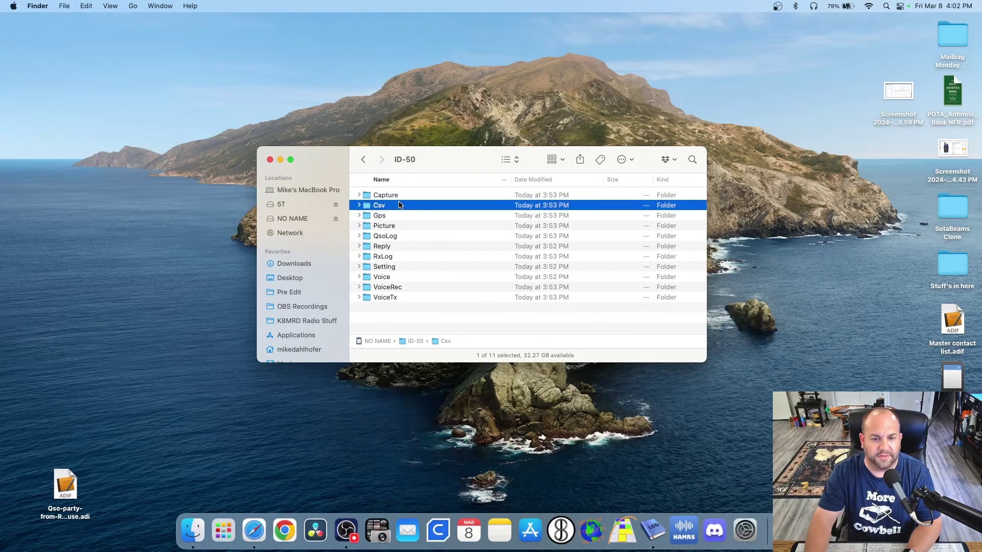
double_click(393, 205)
left_click(412, 228)
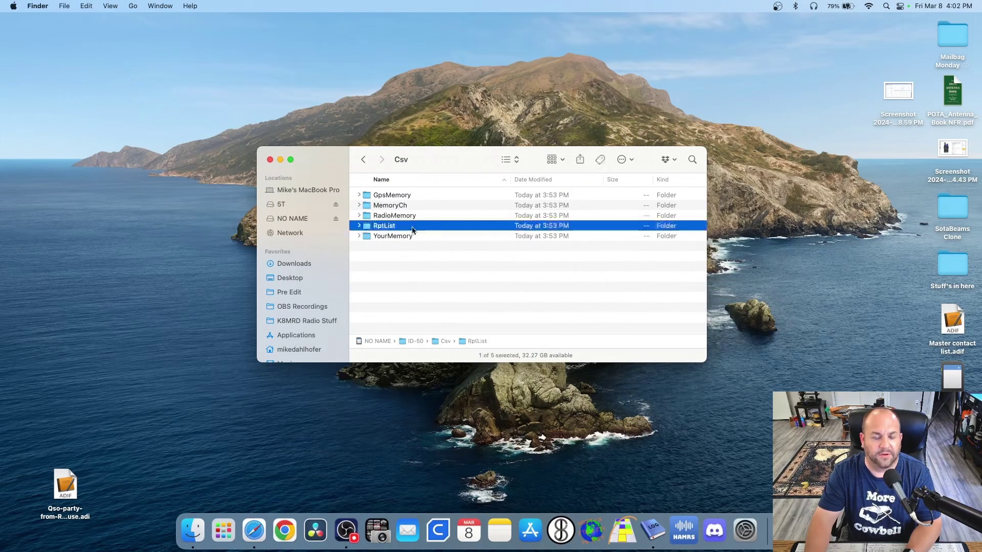
double_click(400, 228)
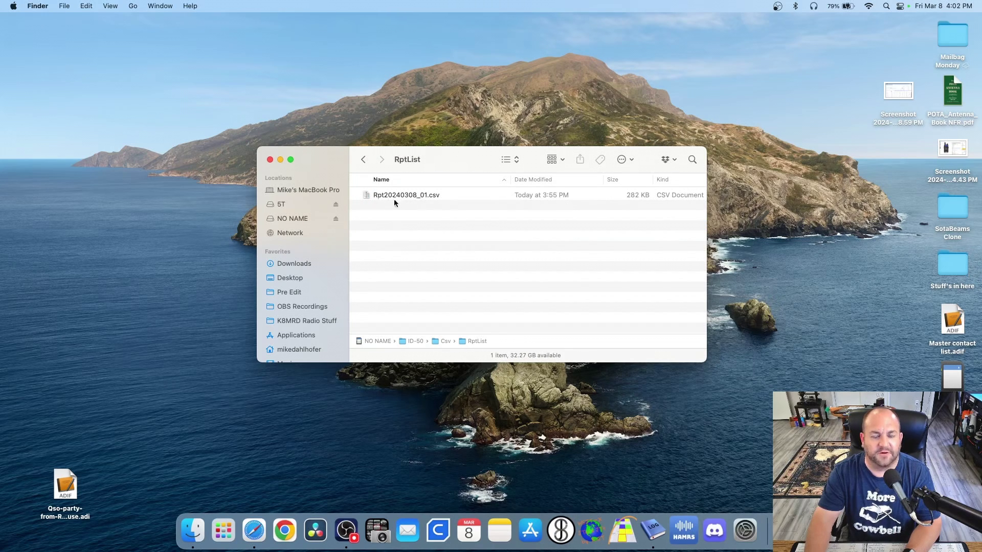
right_click(391, 211)
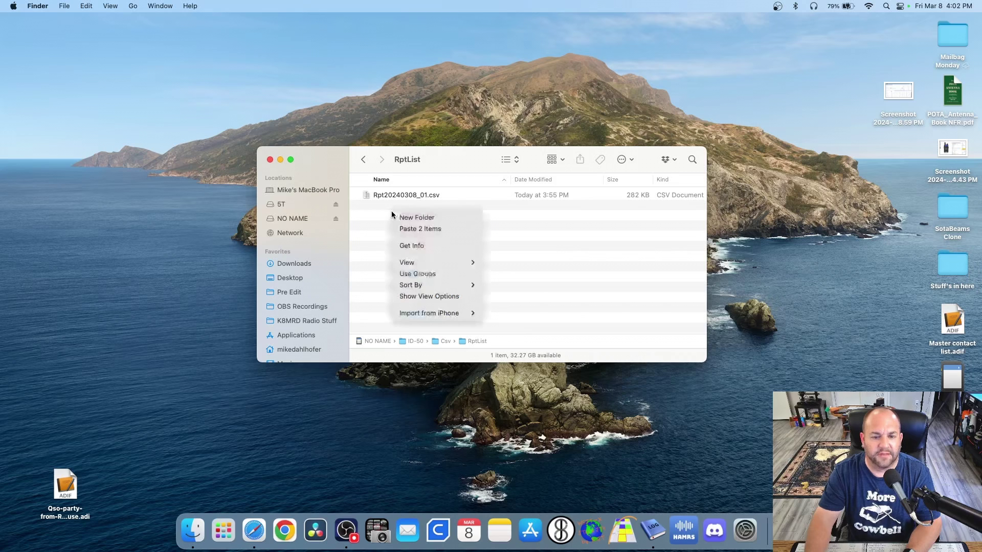
left_click(409, 228)
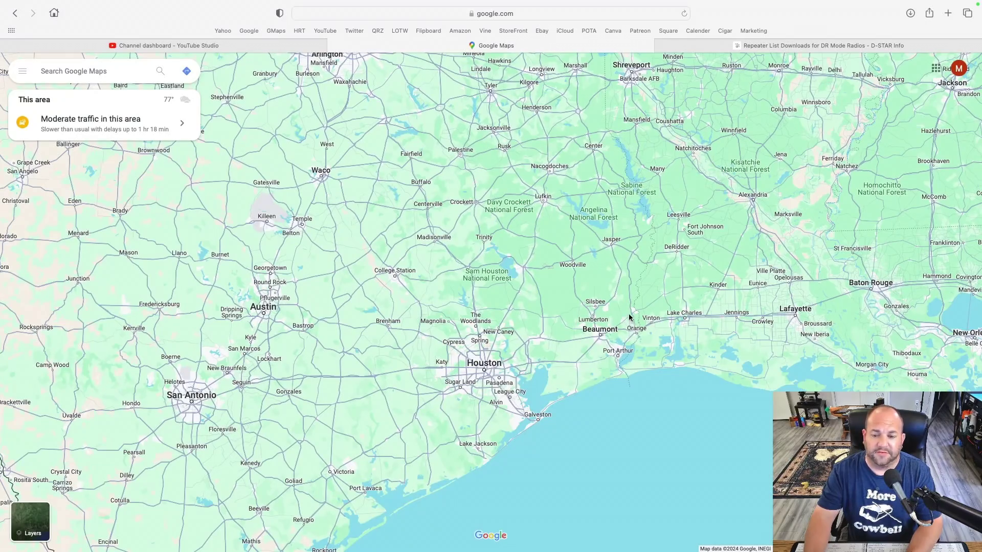
Switch to Google Maps in Safari, find Orlando, Florida, and bring up the coordinates of a spot just south of Central Florida Fair.
left_click_drag(629, 317, 186, 247)
scroll(671, 266, "down", 5)
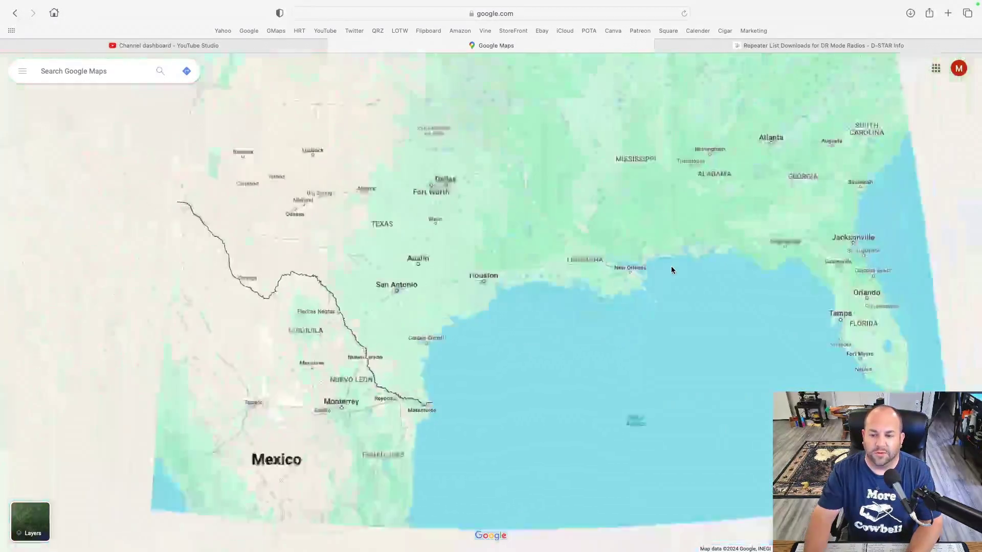
left_click_drag(671, 268, 534, 289)
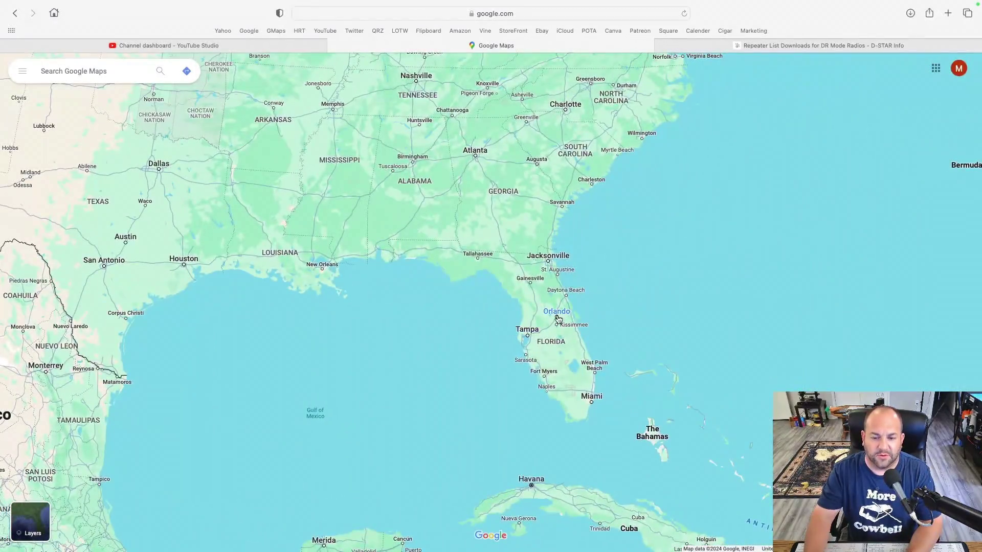
left_click(557, 318)
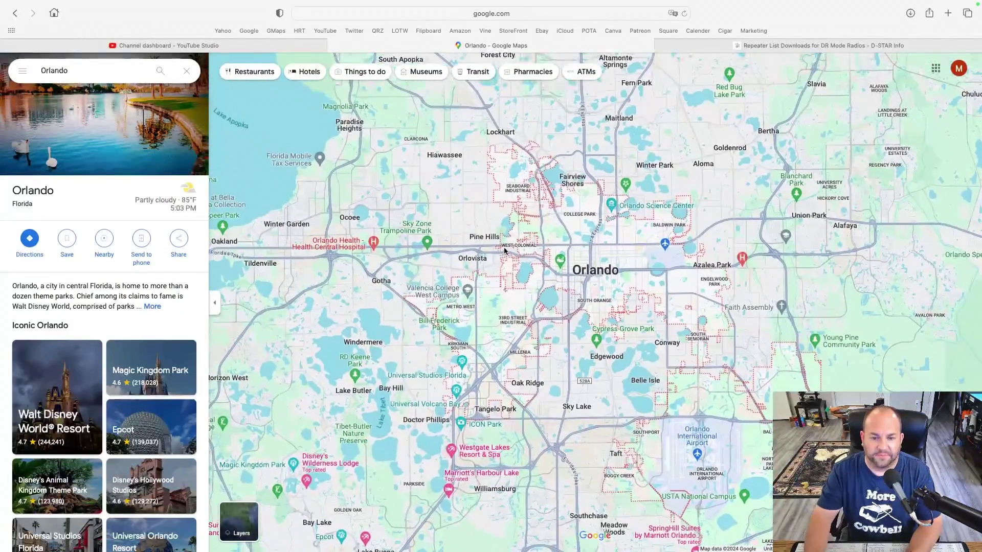
scroll(504, 243, "up", 5)
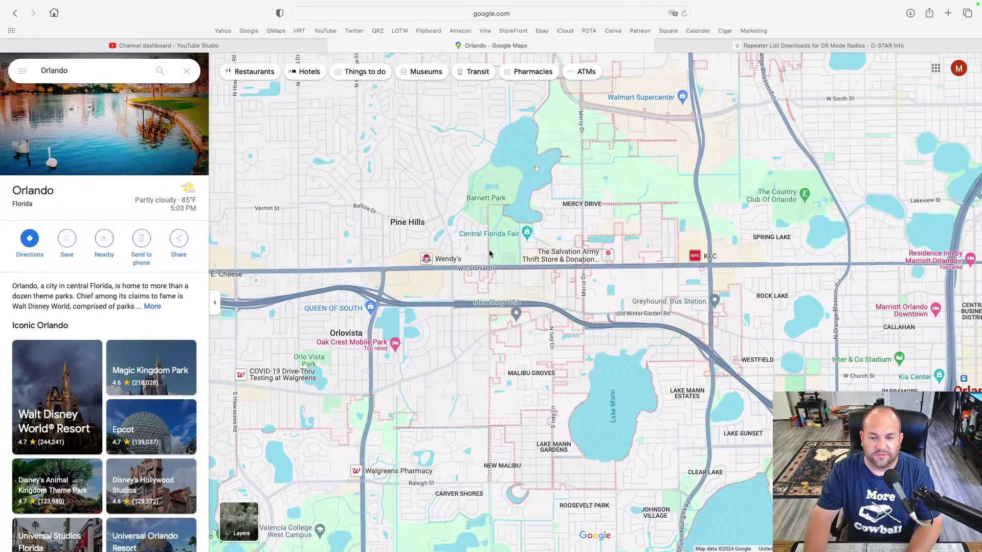
scroll(494, 245, "up", 3)
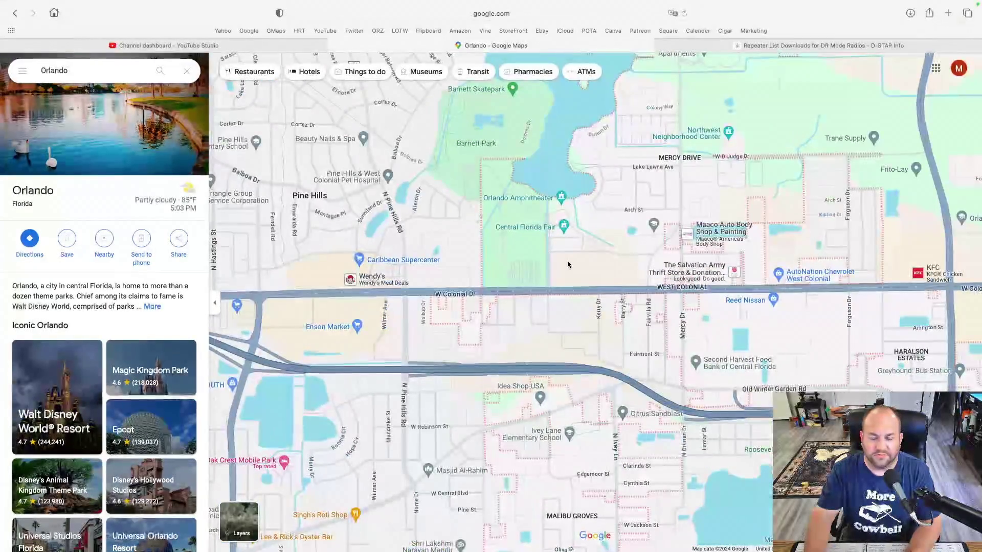
left_click_drag(568, 264, 550, 268)
right_click(550, 269)
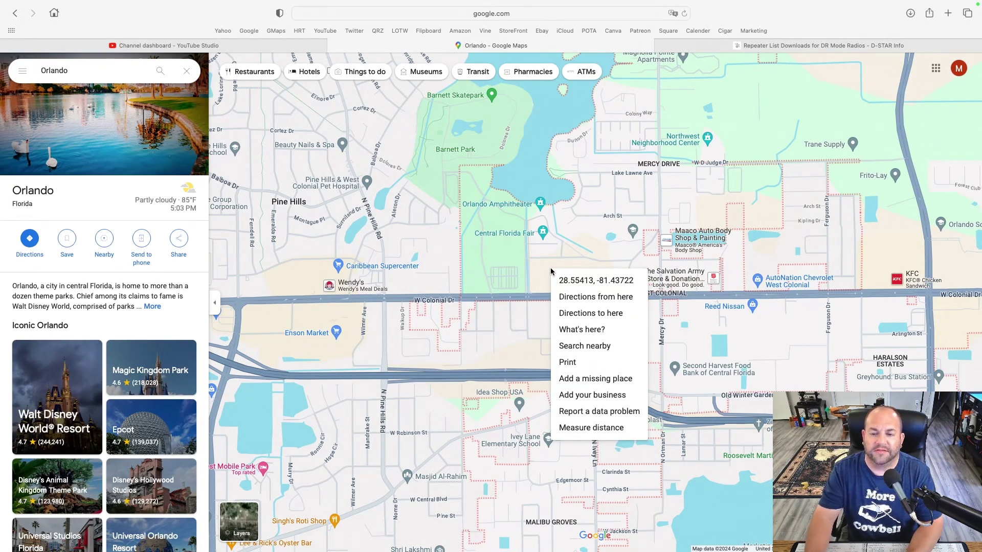
Switch to the D-STAR Info repeater download page and set the latitude to 28.55413, checking it against the Google Maps coordinates.
left_click(760, 45)
left_click(114, 196)
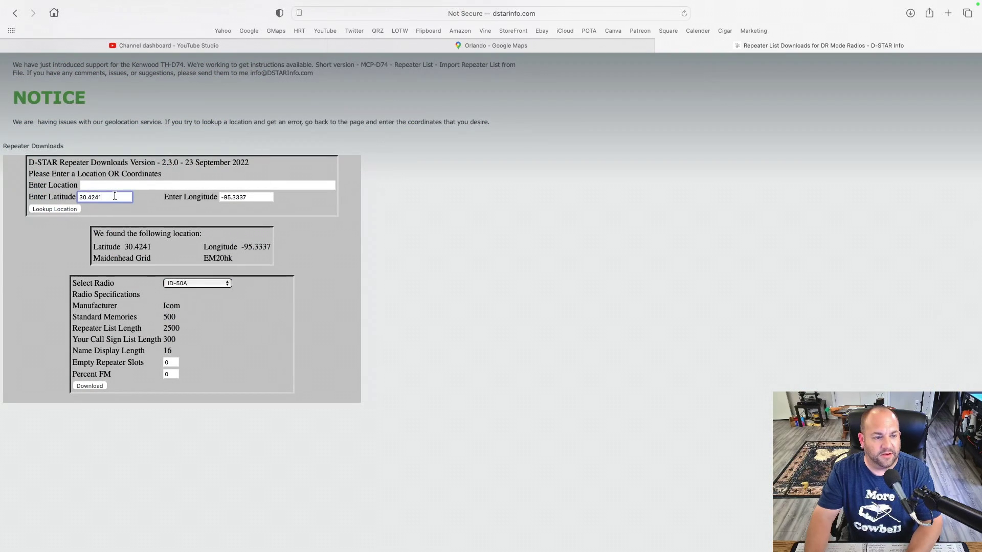
key("super+a")
key("BackSpace")
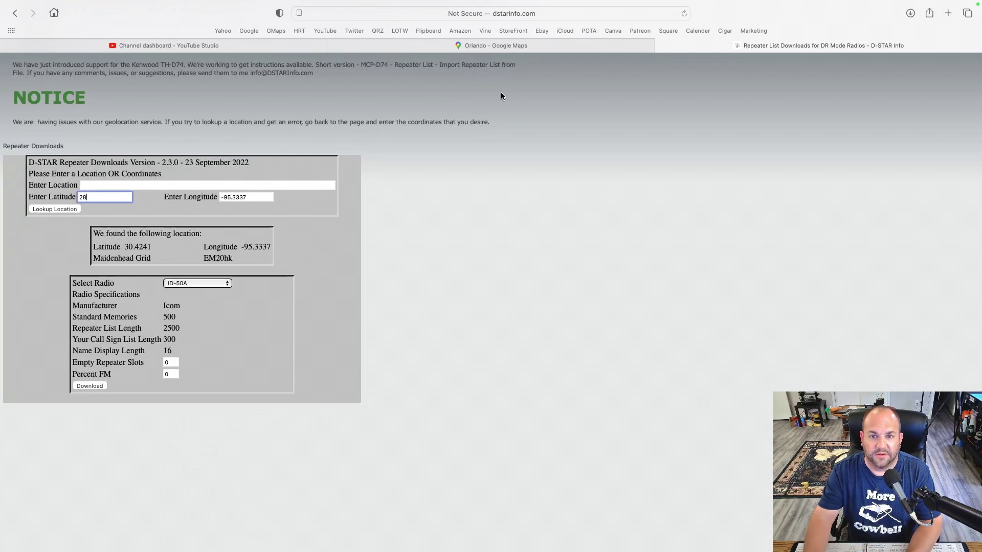
left_click(545, 49)
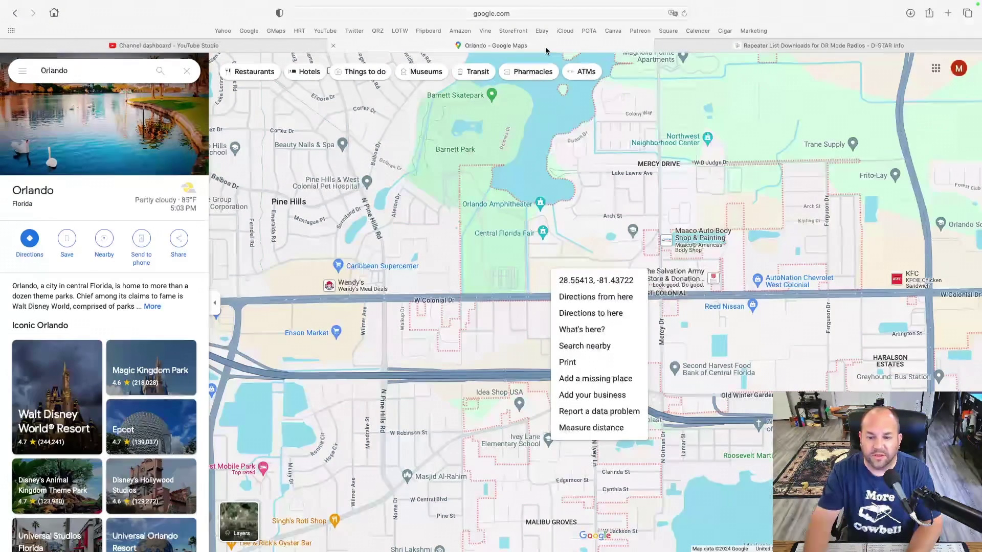
left_click(711, 47)
type("28")
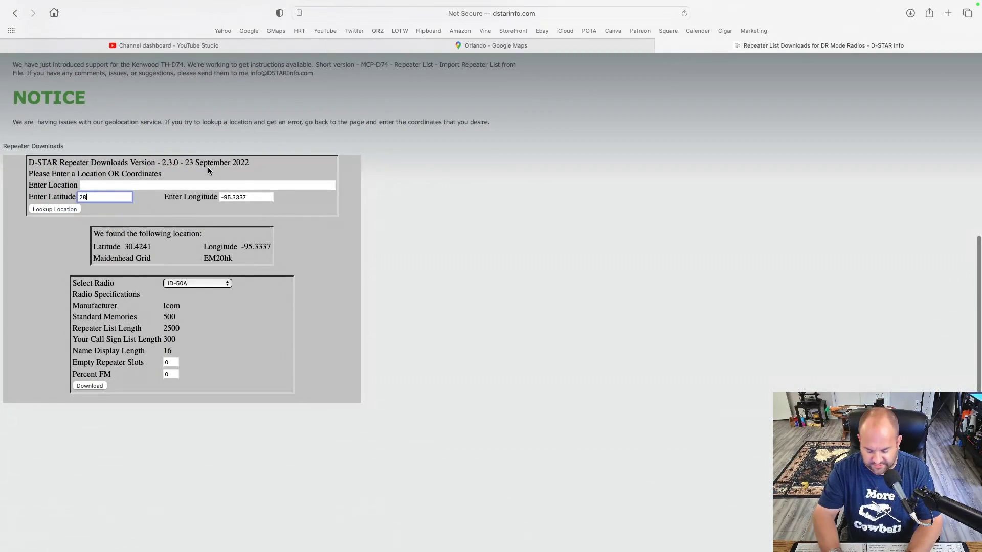
type(".55413")
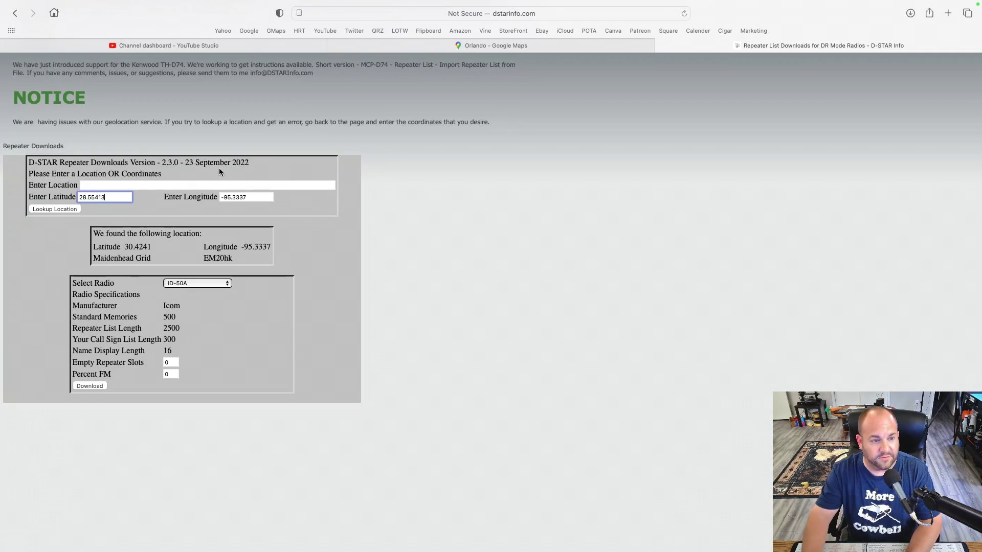
Set the longitude to -81.43722 from the Google Maps coordinates and look up the location.
key("Tab")
type("-81")
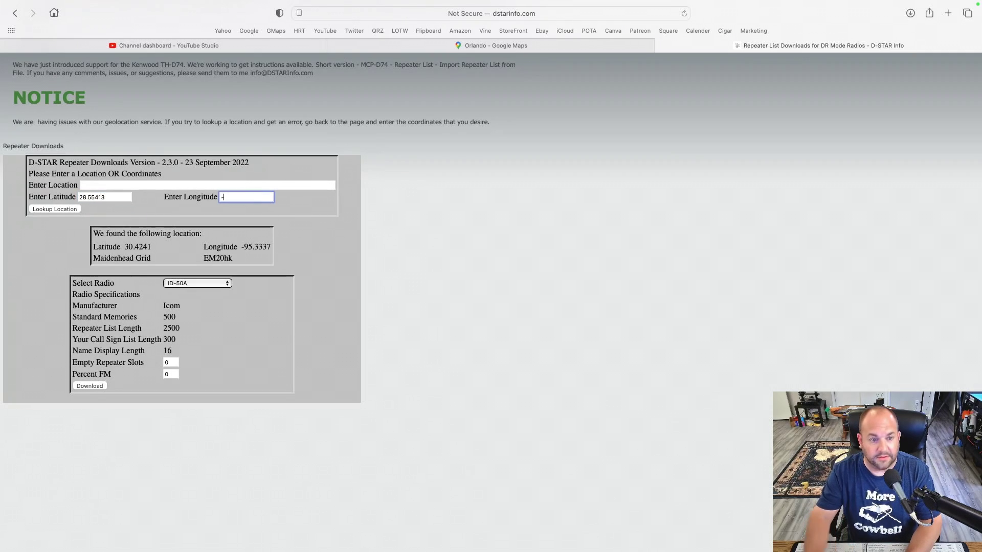
left_click(495, 46)
left_click(758, 47)
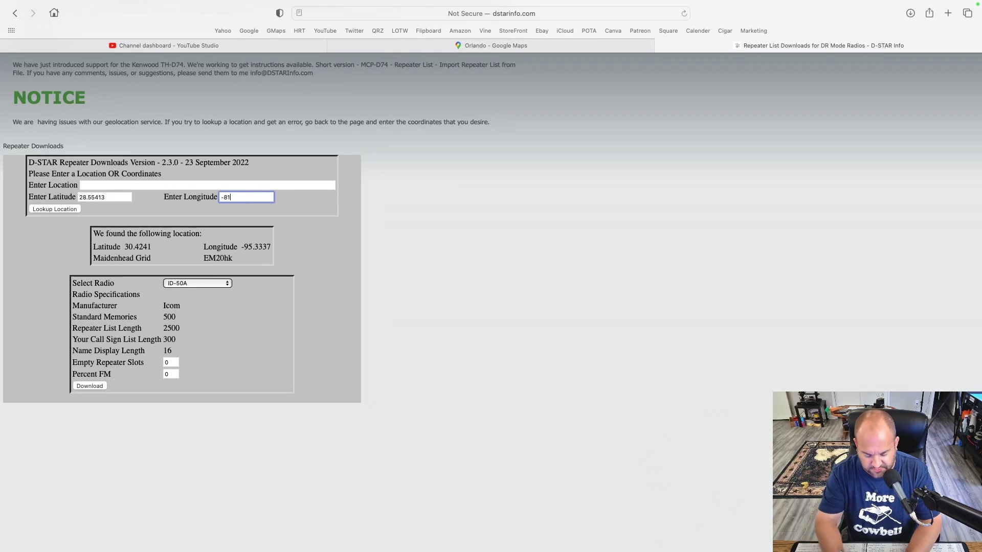
type(".437")
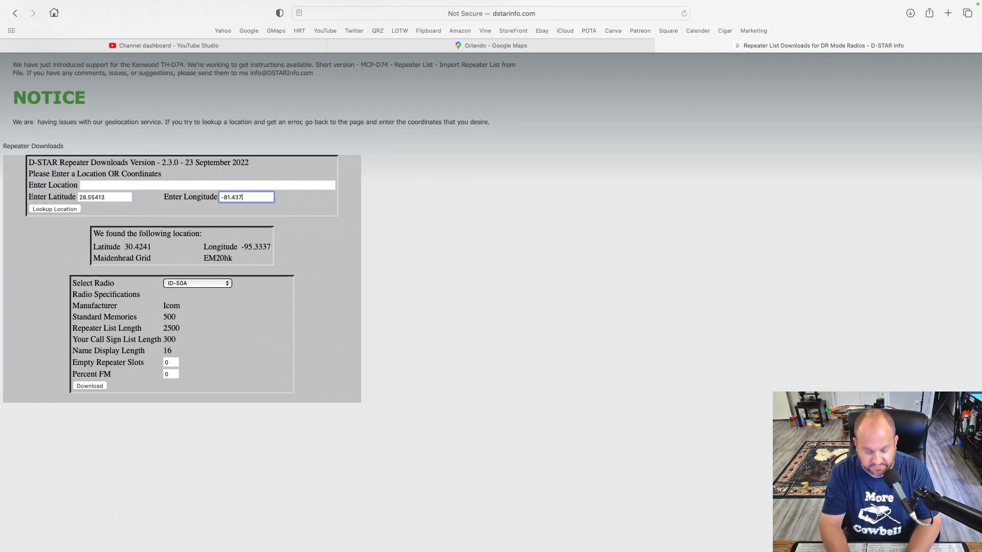
type("22")
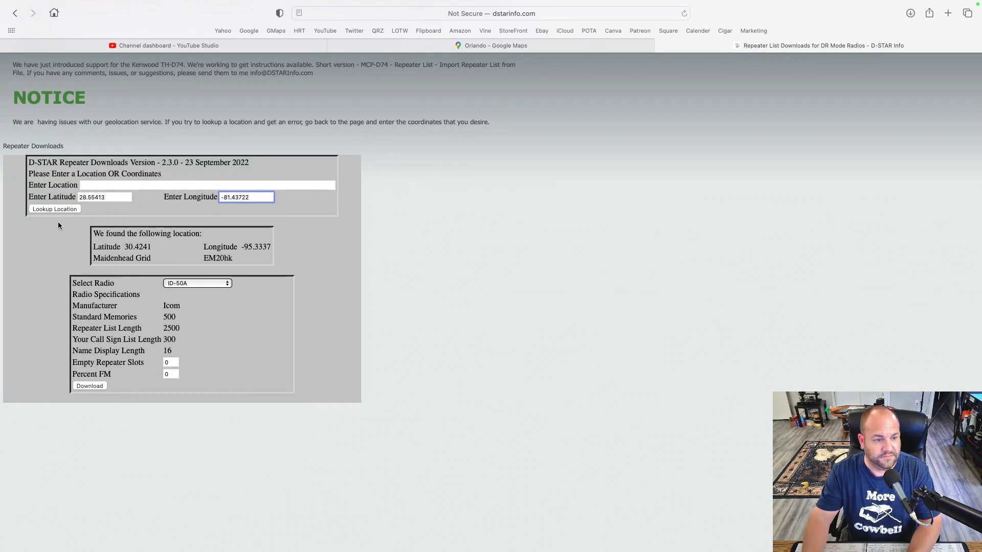
left_click(54, 209)
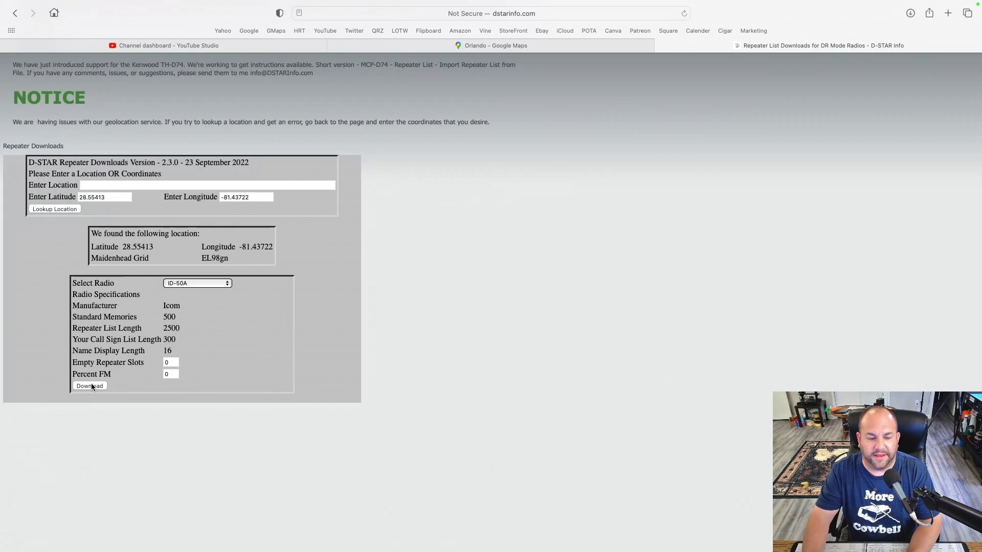
Set Percent FM to 100 and download the ID-50A FM repeater list for the Orlando coordinates.
left_click(171, 377)
type("100")
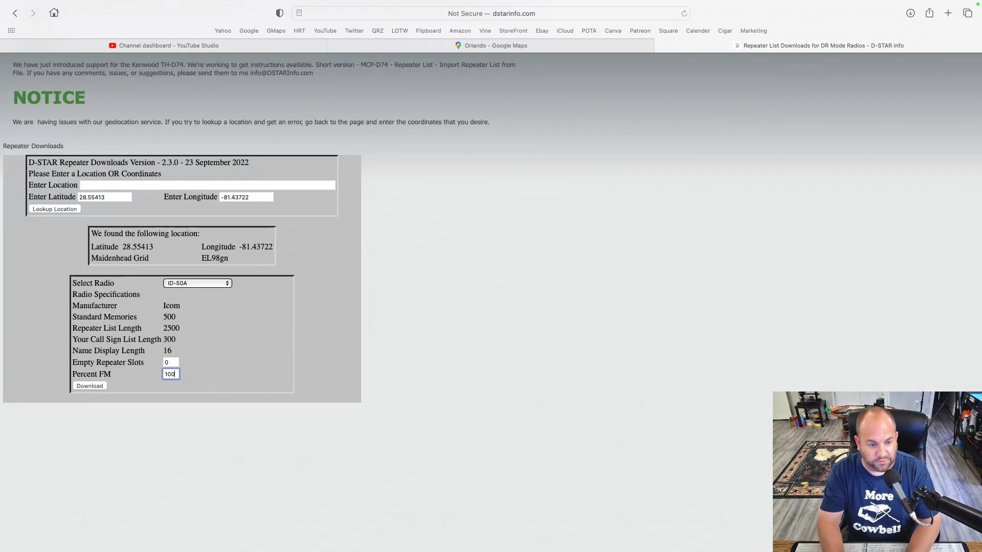
left_click(117, 381)
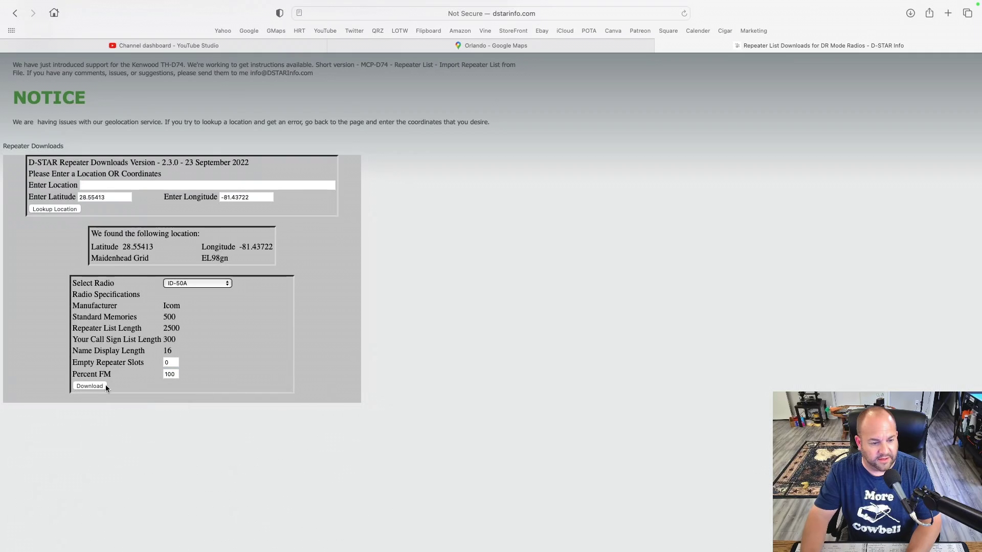
left_click(96, 384)
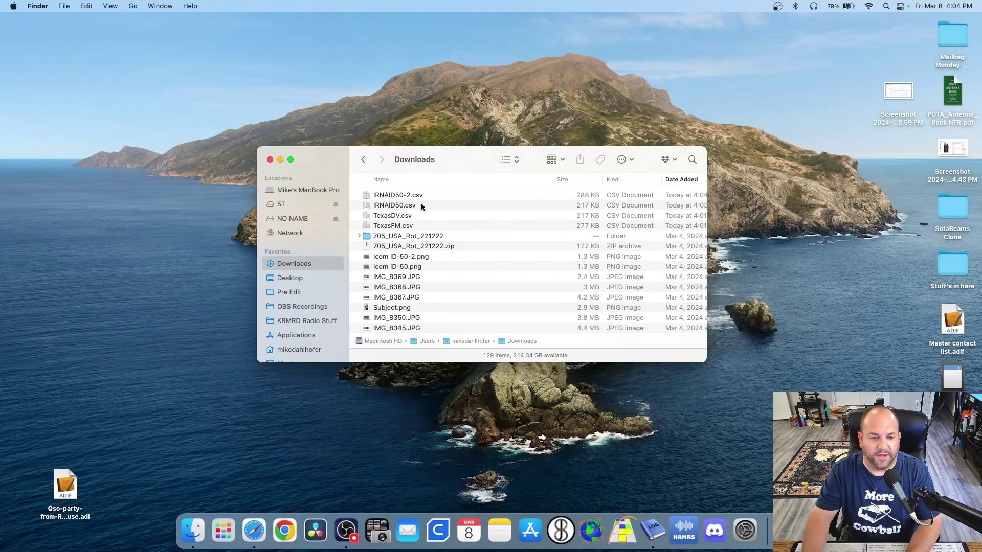
In Finder's Downloads folder, rename IRNAID50.csv to OrlandoDV.csv.
left_click(421, 204)
right_click(421, 203)
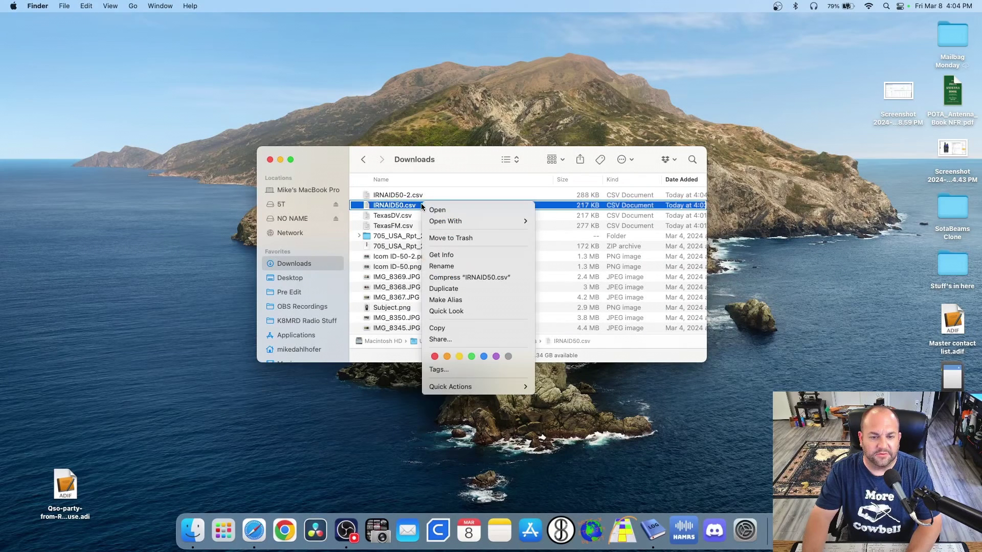
left_click(439, 266)
type("Orlando")
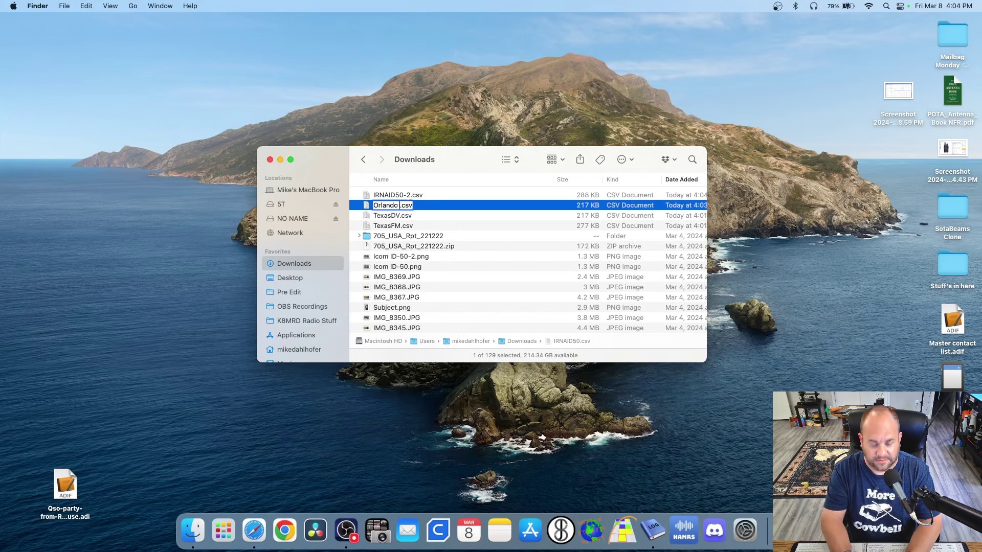
type("DV")
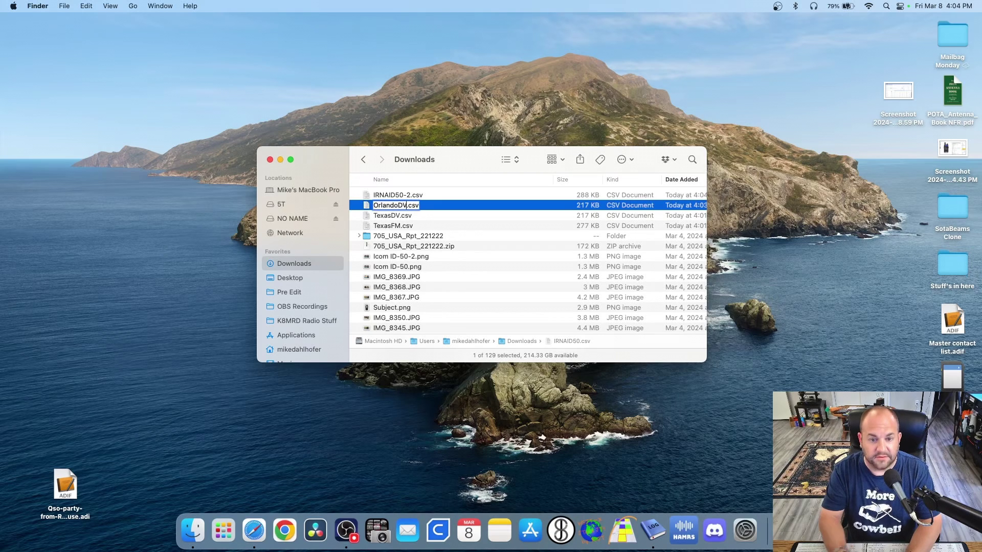
In the Downloads folder, rename IRNAID50-2.csv to OrlandoFM.csv.
right_click(386, 198)
left_click(407, 259)
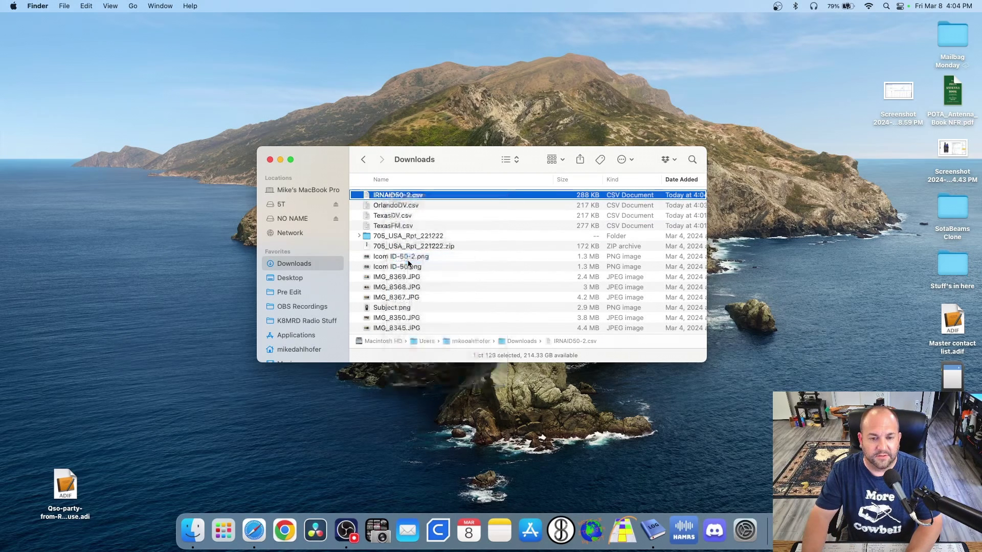
type("Orlan")
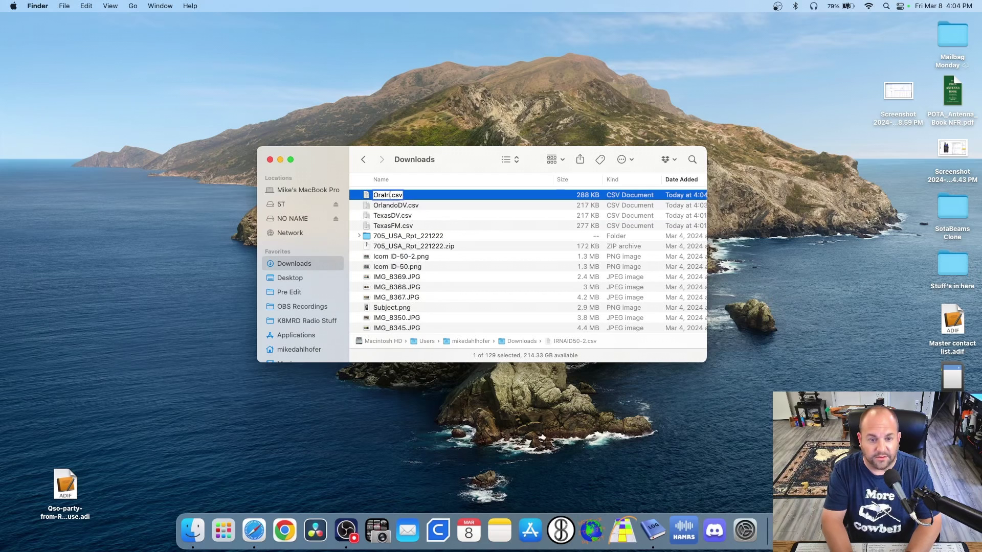
key("BackSpace")
key("BackSpace")
key("BackSpace")
type("land")
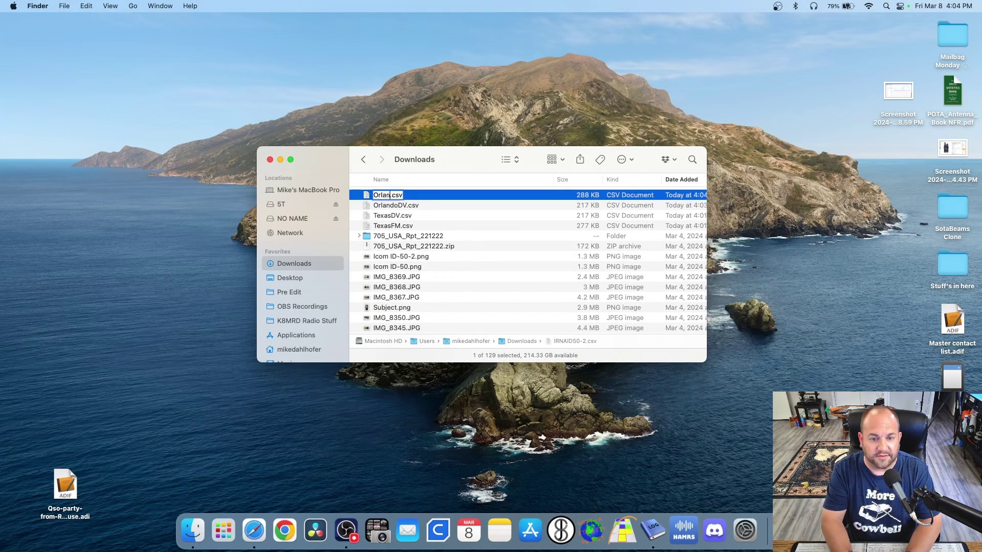
type("oFM")
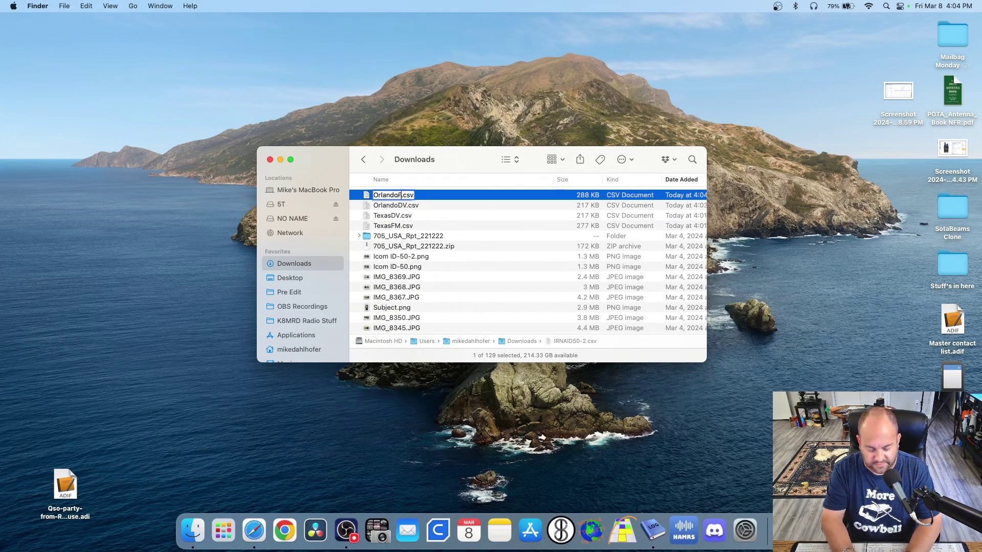
Copy OrlandoDV.csv and OrlandoFM.csv from Downloads into the ID-50/Csv/RptList folder on the NO NAME card.
left_click(391, 205)
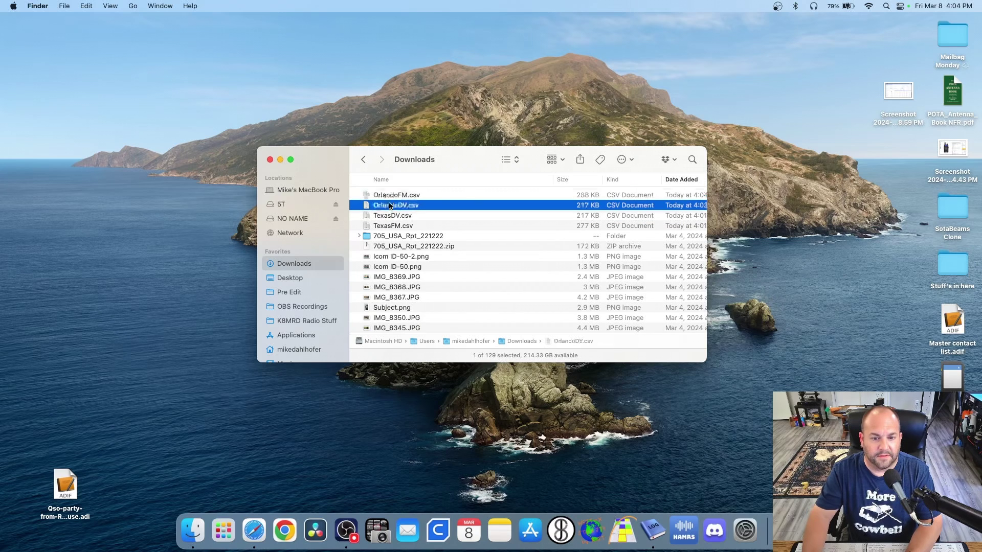
left_click(393, 197, "shift")
right_click(392, 199)
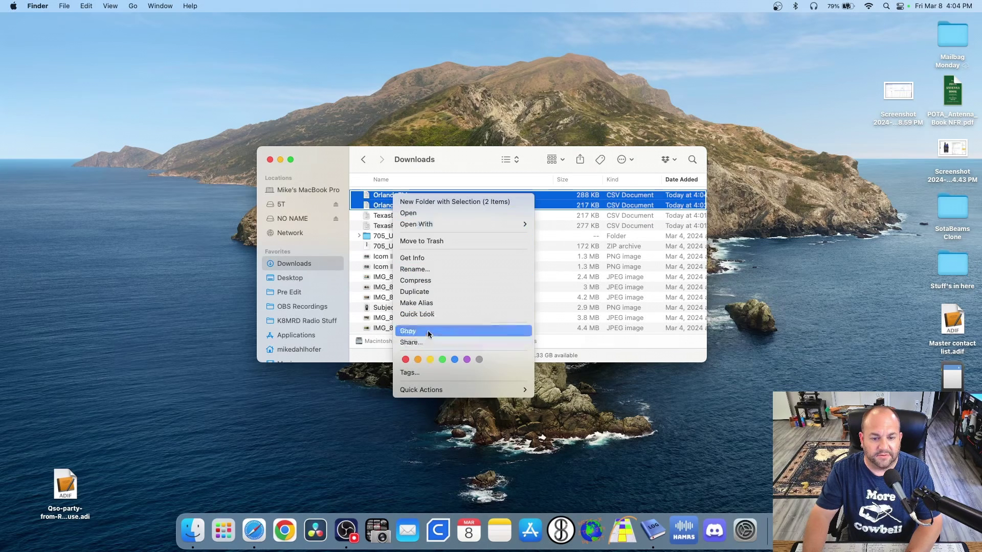
left_click(412, 329)
left_click(292, 219)
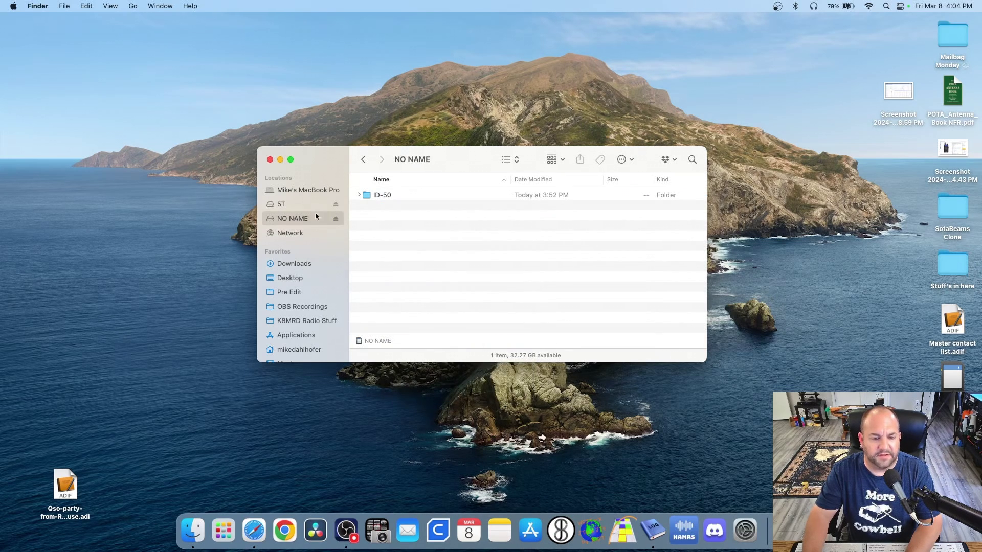
double_click(379, 195)
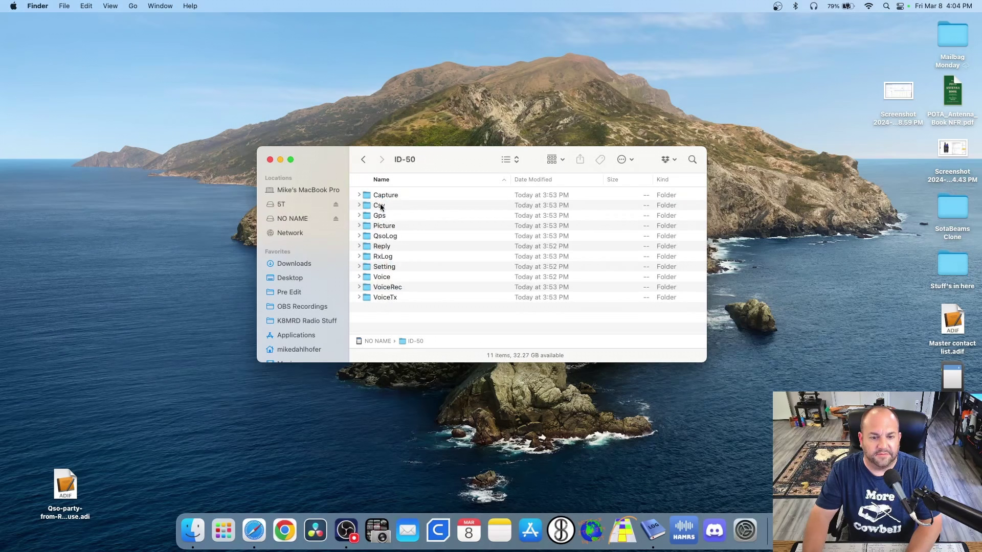
double_click(379, 205)
left_click(383, 225)
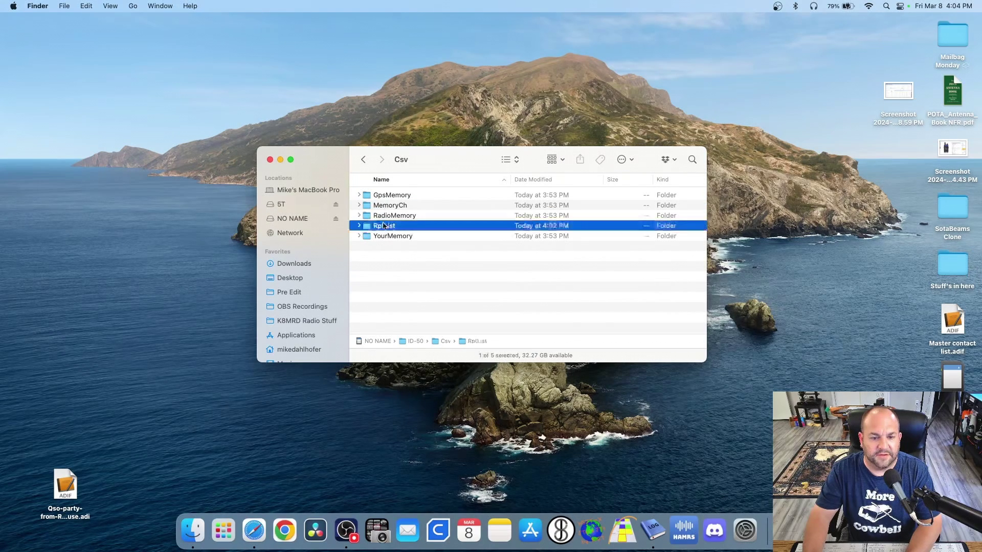
double_click(383, 225)
right_click(400, 228)
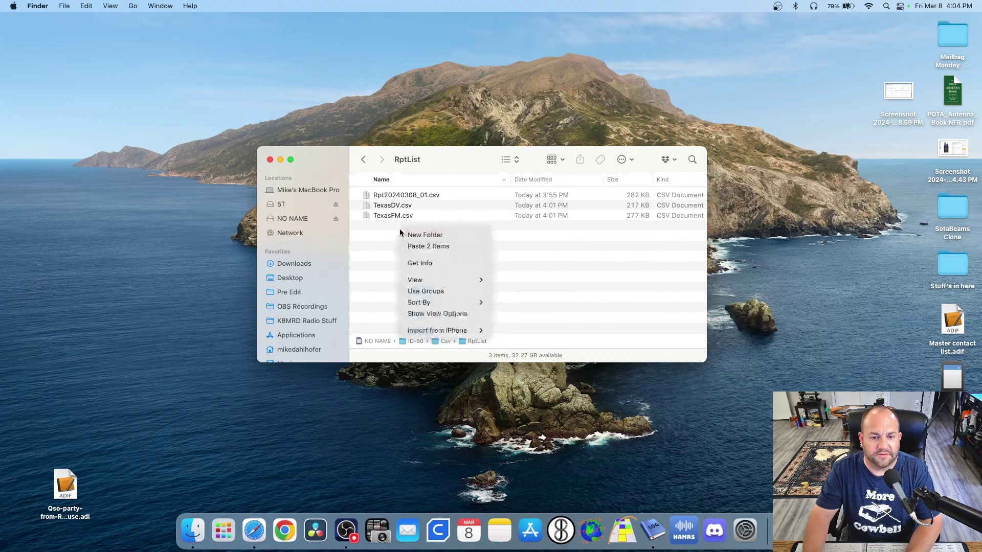
left_click(423, 248)
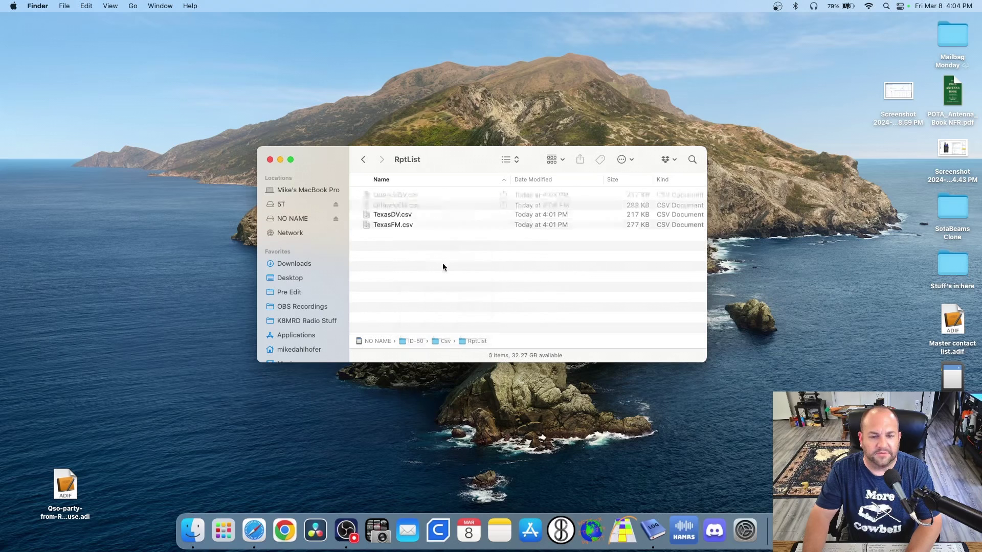
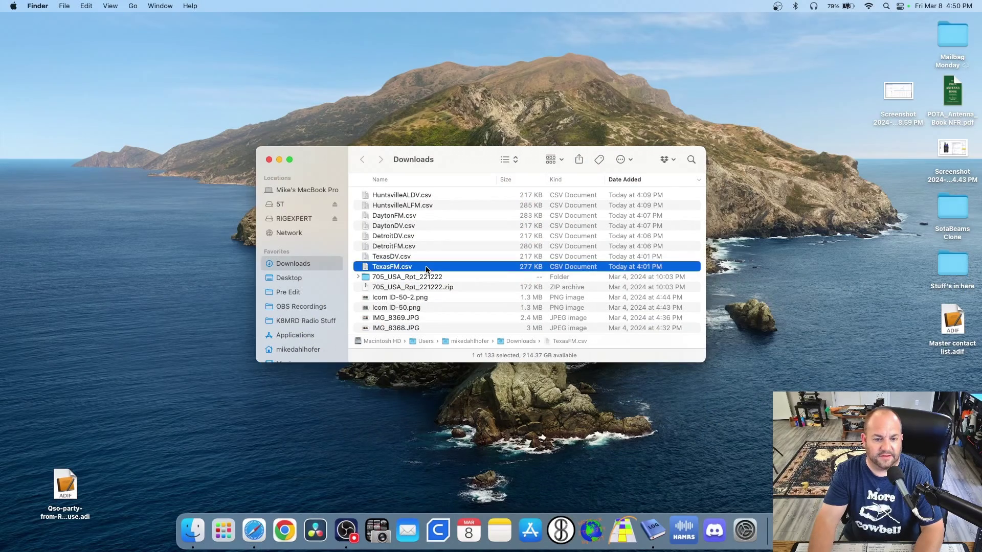
Open TexasFM.csv from Downloads in Numbers and look through its repeater entries by state, down to the Texas rows.
double_click(426, 268)
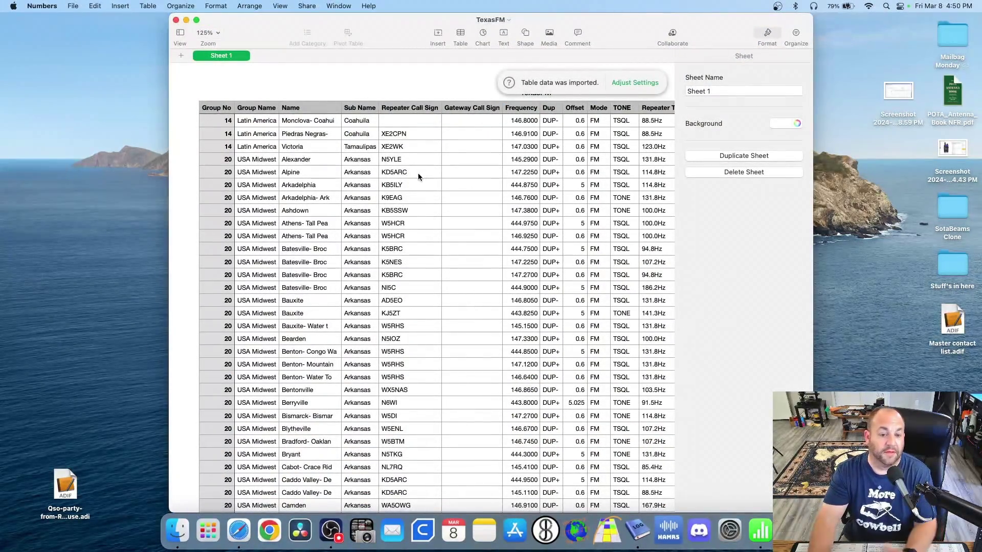
scroll(360, 244, "down", 20)
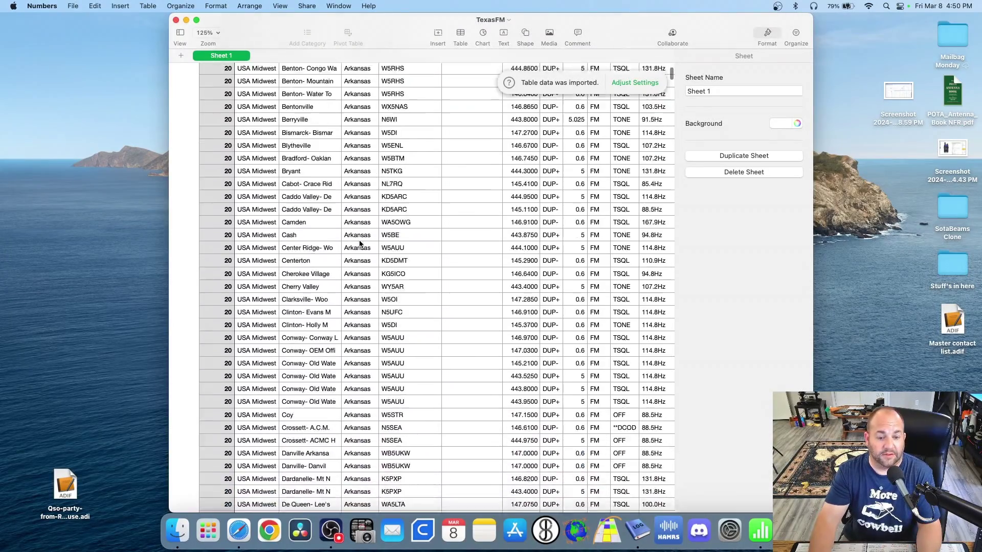
scroll(359, 243, "down", 20)
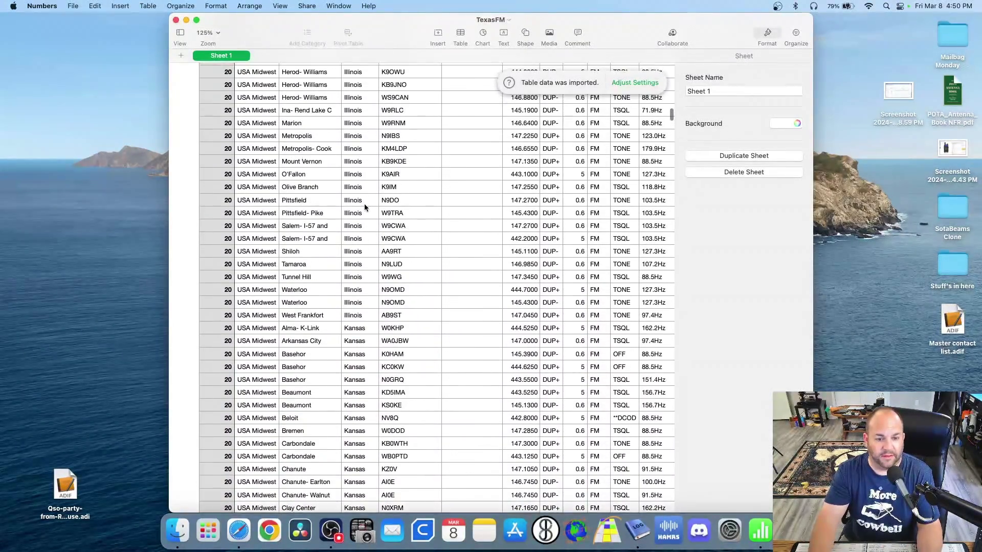
scroll(361, 179, "down", 20)
scroll(361, 214, "down", 20)
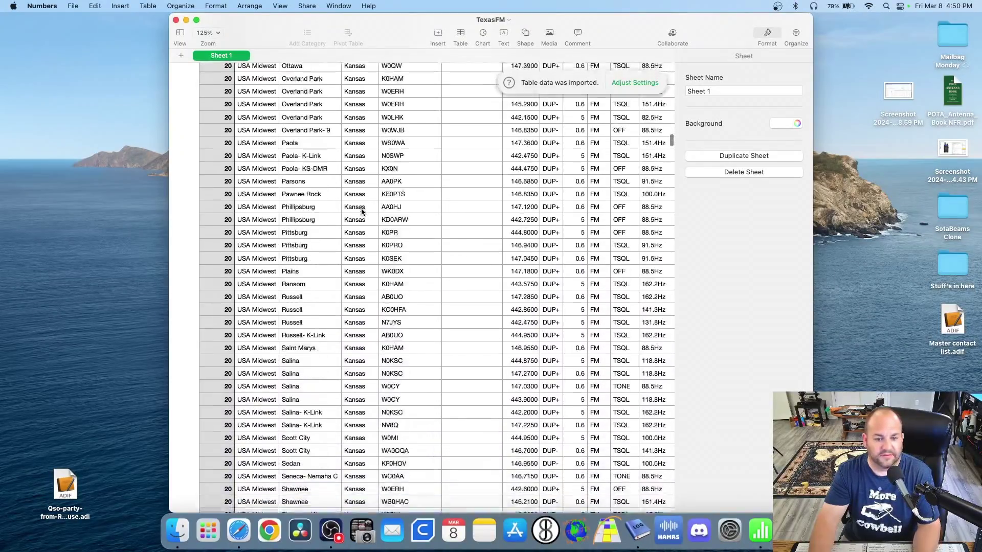
scroll(361, 218, "down", 20)
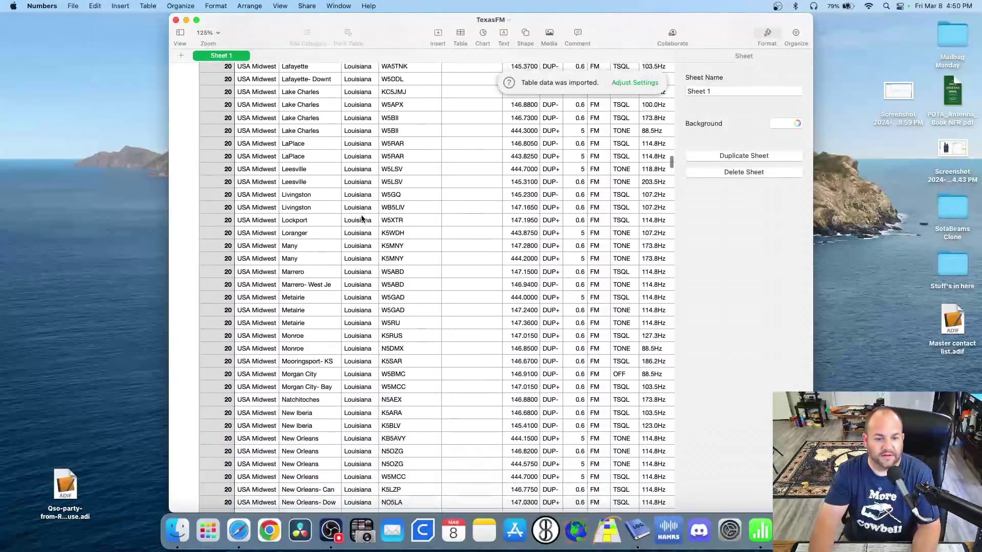
scroll(364, 195, "down", 20)
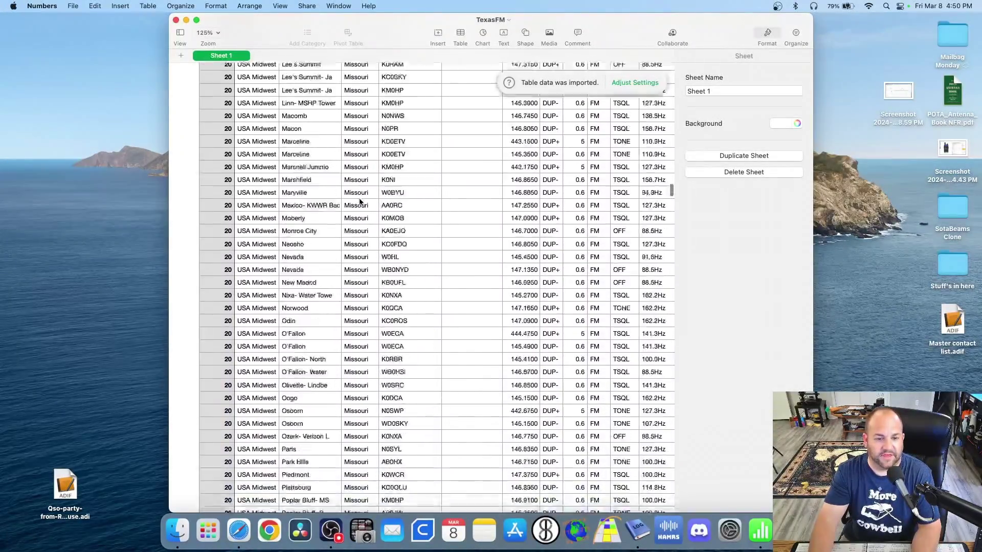
scroll(359, 205, "down", 20)
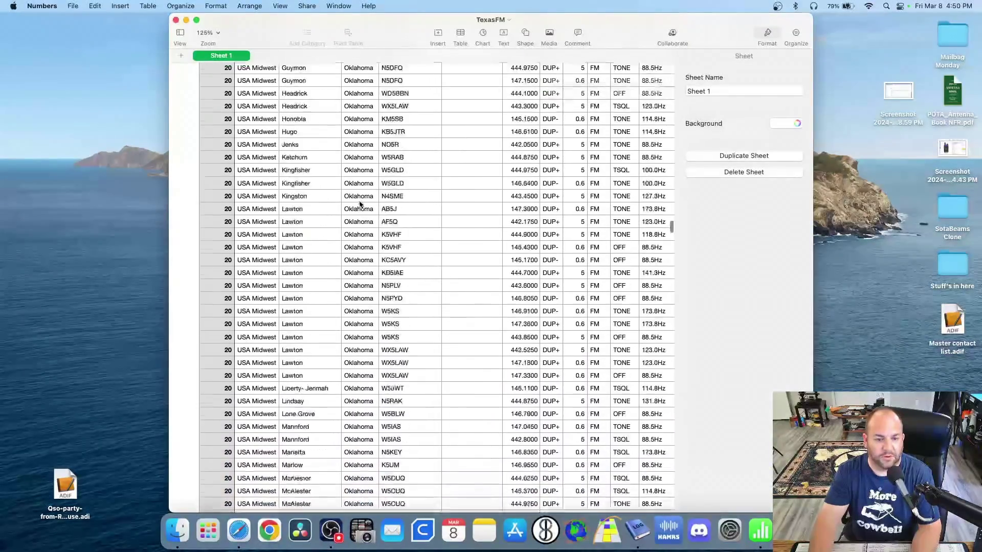
scroll(359, 205, "down", 10)
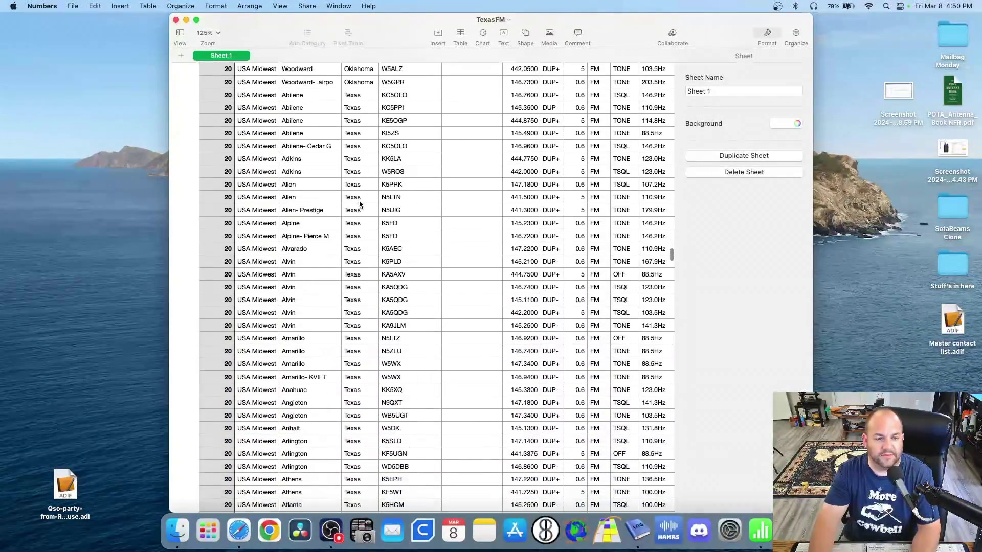
scroll(319, 327, "down", 20)
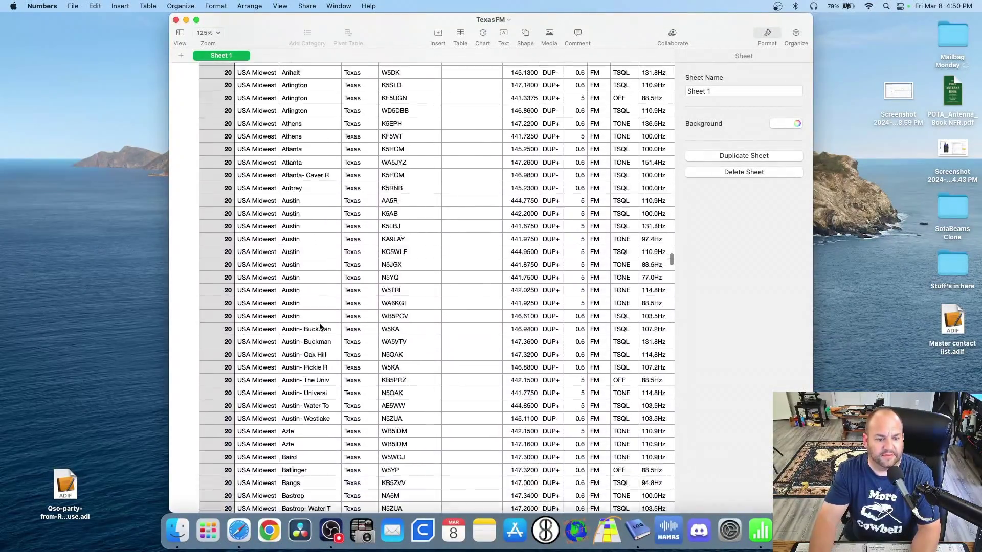
scroll(319, 326, "down", 20)
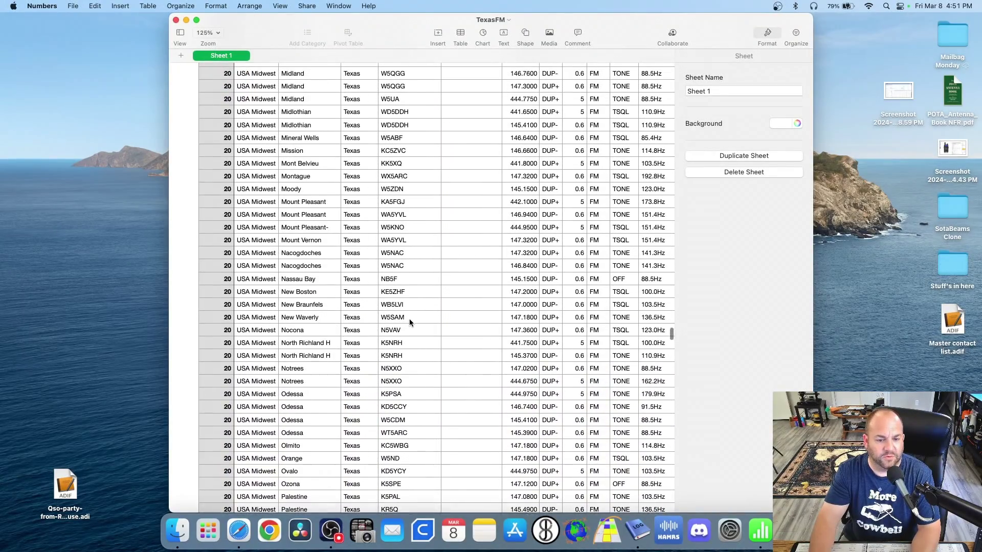
Examine the name and repeater call sign cells in the Texas rows around New Braunfels and New Waverly.
left_click(409, 320)
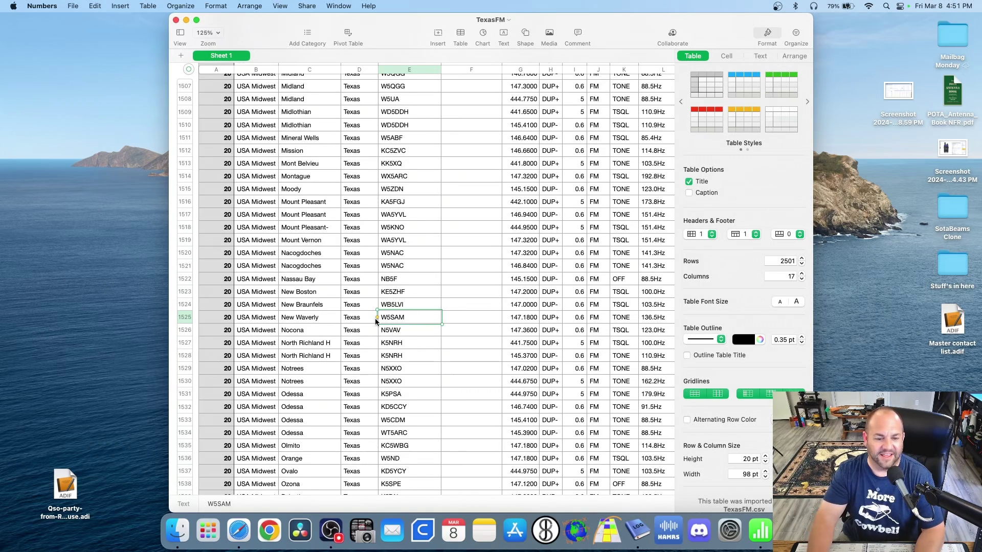
left_click(322, 320)
left_click(321, 308)
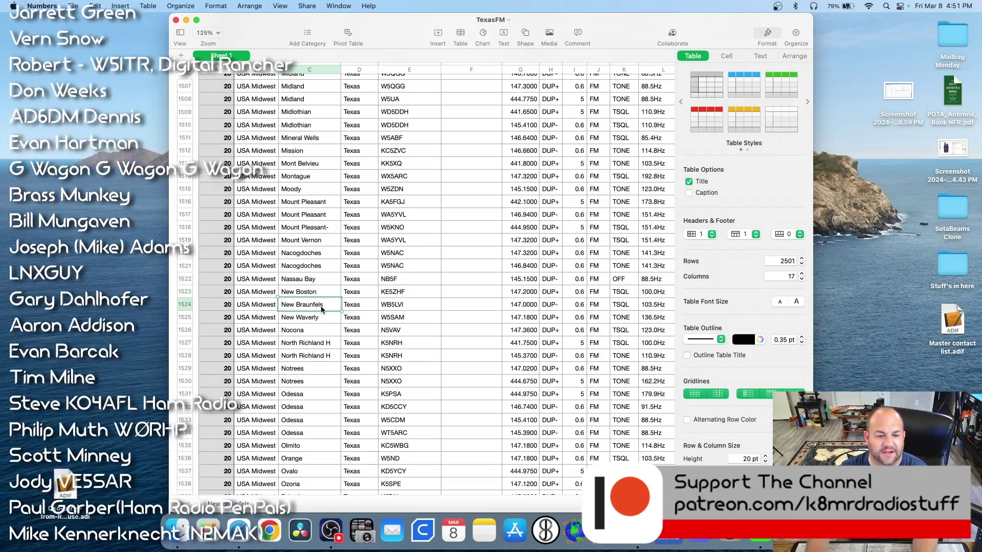
left_click(399, 292)
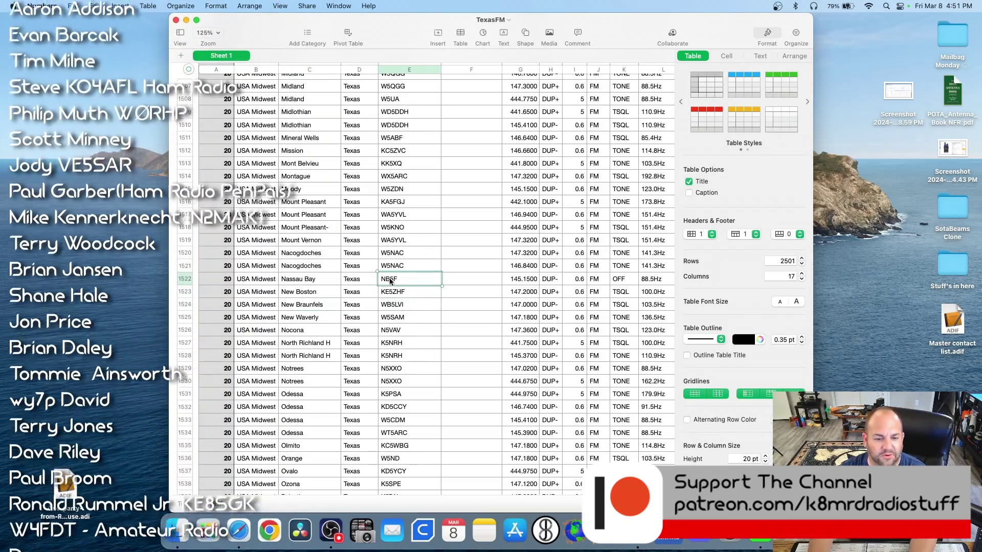
left_click(400, 308)
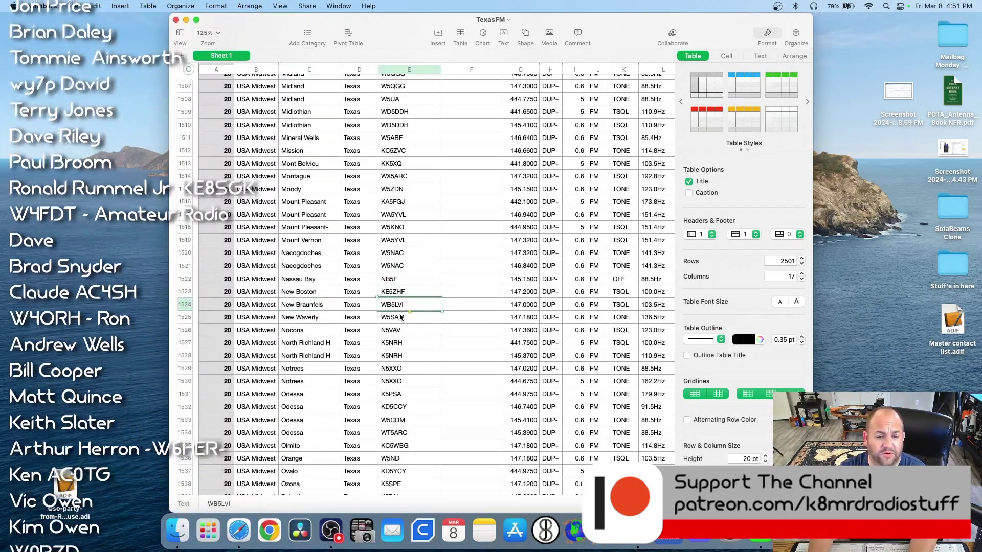
left_click(400, 317)
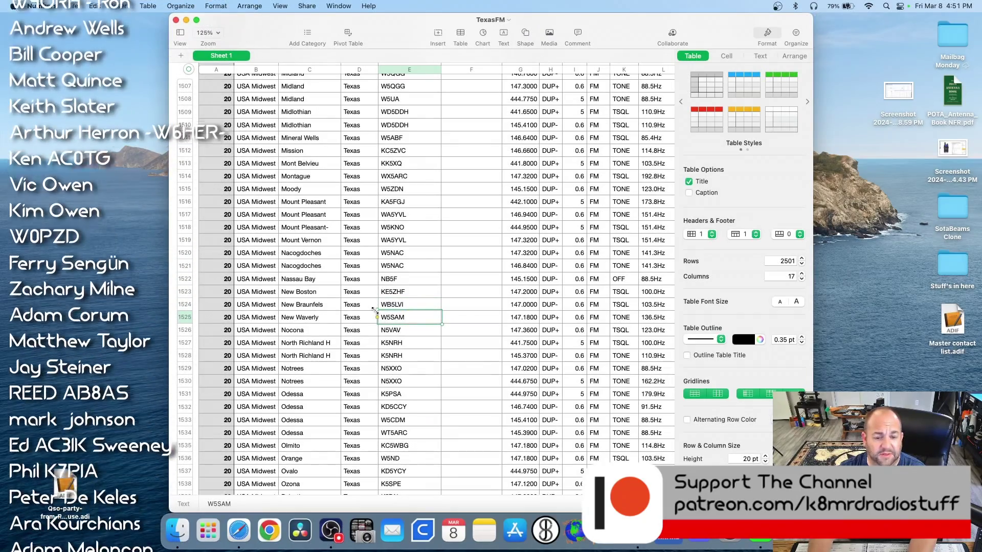